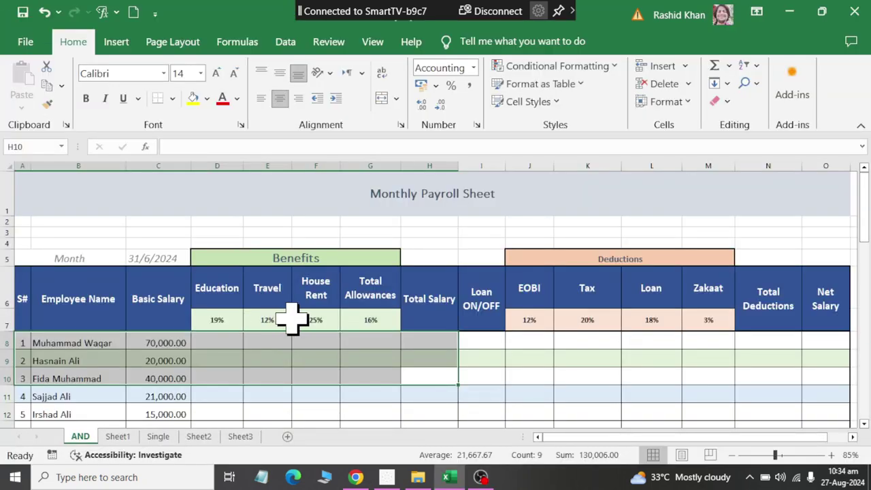
Select Loan ON/OFF cells I8:I49 and use Clear All to remove their yes/no Data Validation list
scroll(292, 319, down, 2)
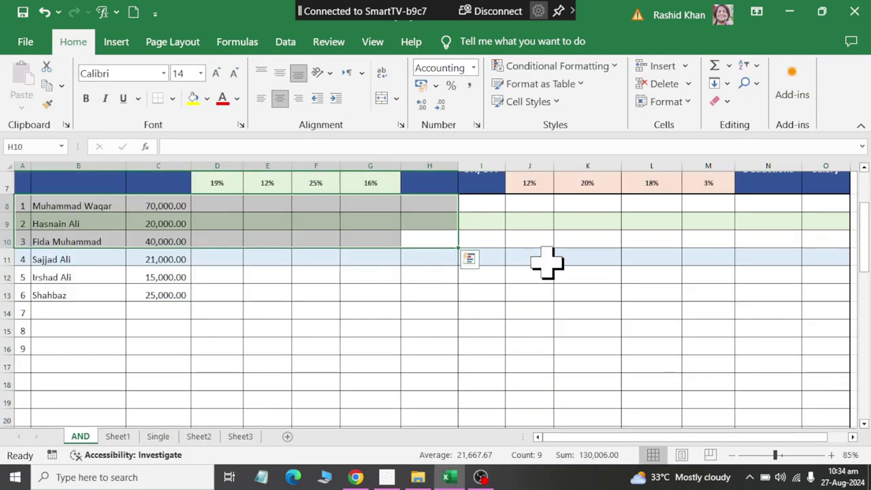
scroll(544, 265, up, 2)
ctrl+scroll(602, 277, up, 2)
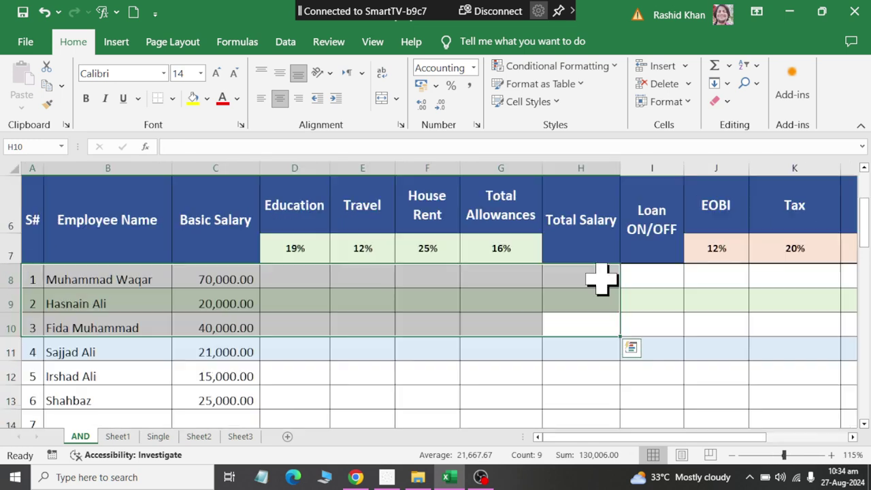
click(659, 283)
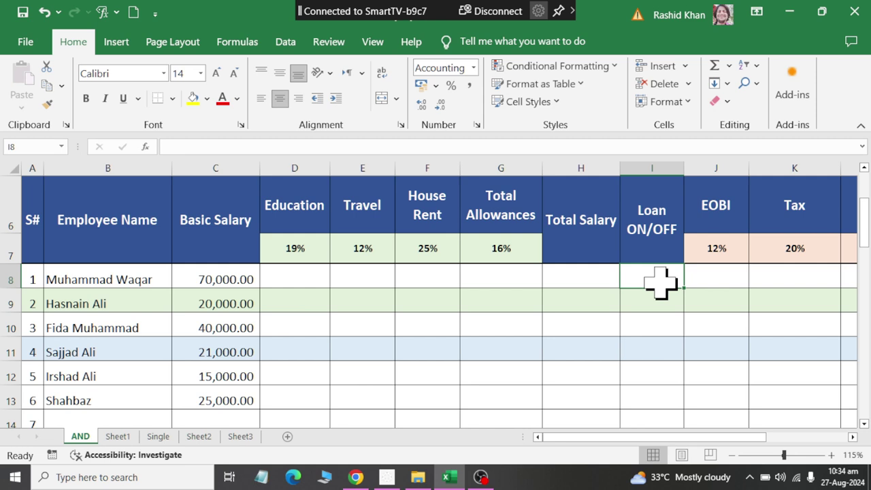
click(689, 281)
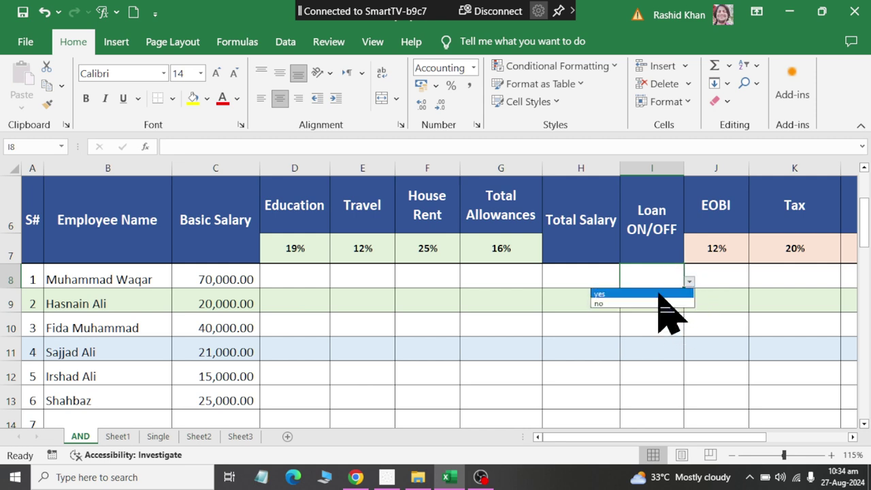
mouse_move(653, 285)
mouse_down()
mouse_move(646, 476)
mouse_move(649, 371)
mouse_up()
click(285, 41)
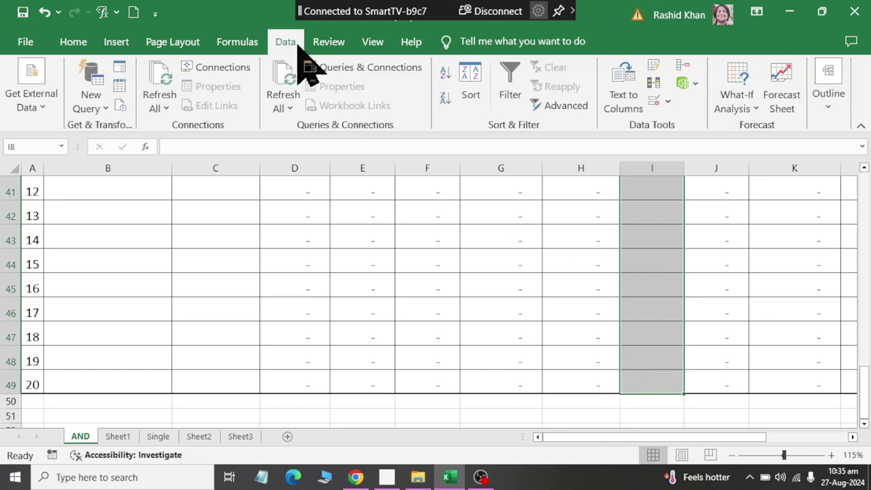
click(663, 102)
click(680, 122)
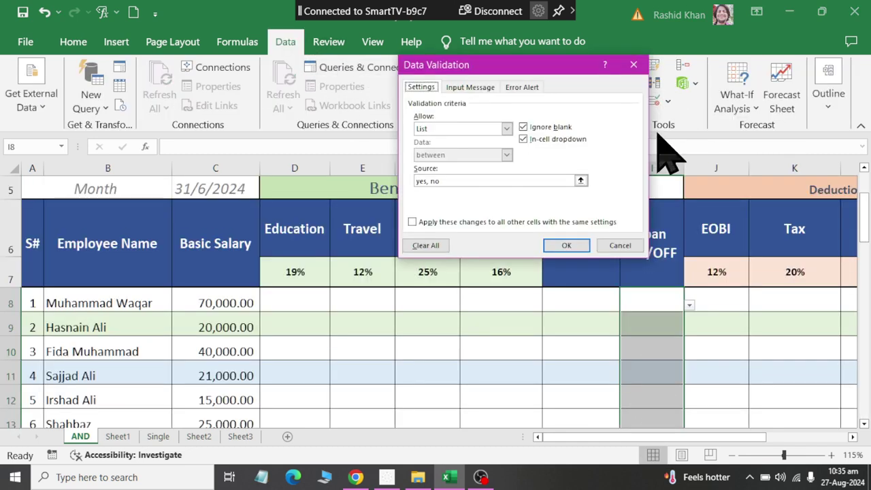
click(430, 246)
click(559, 246)
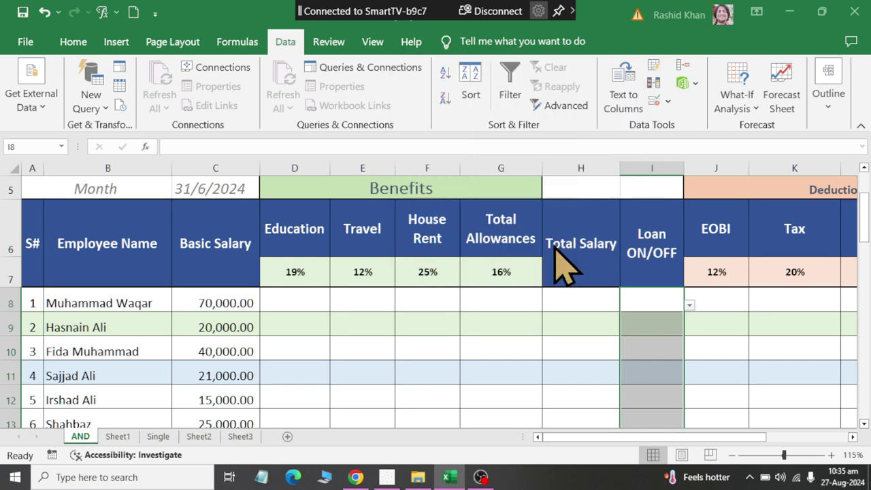
click(296, 304)
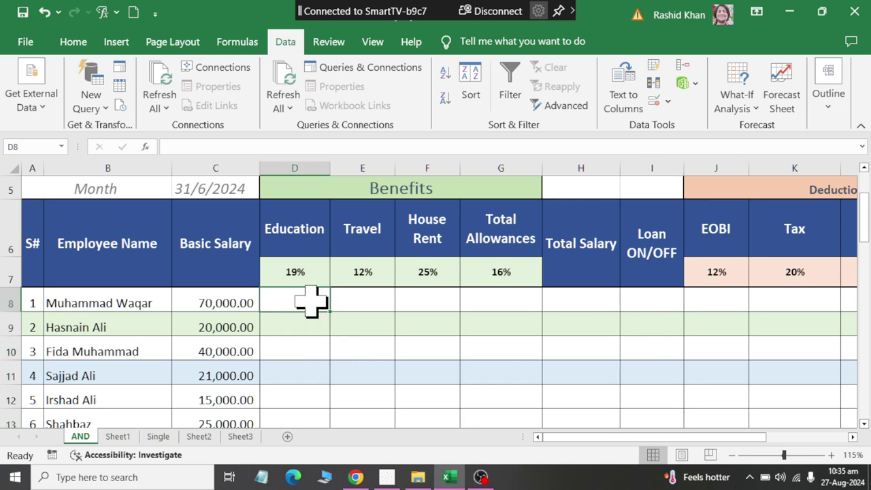
Enter =SUM($C8*D$7) in D8 so the Education allowance shows 13,300.00
ctrl+scroll(311, 302, up, 2)
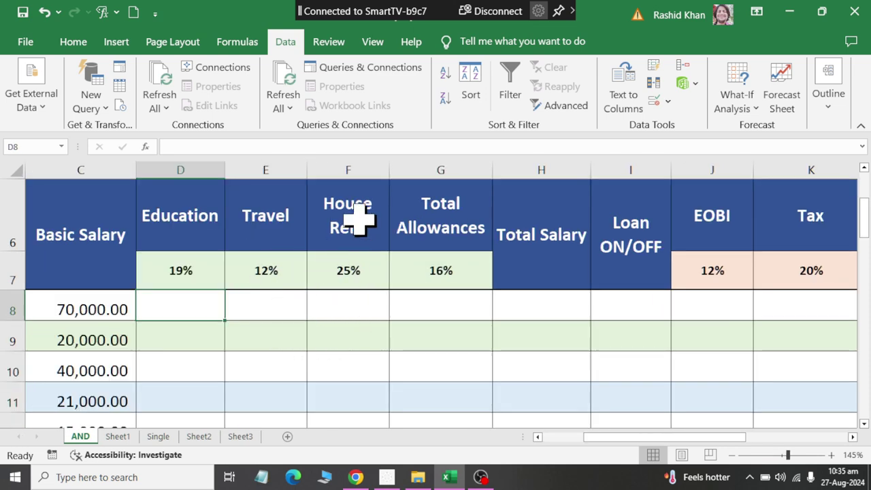
click(73, 42)
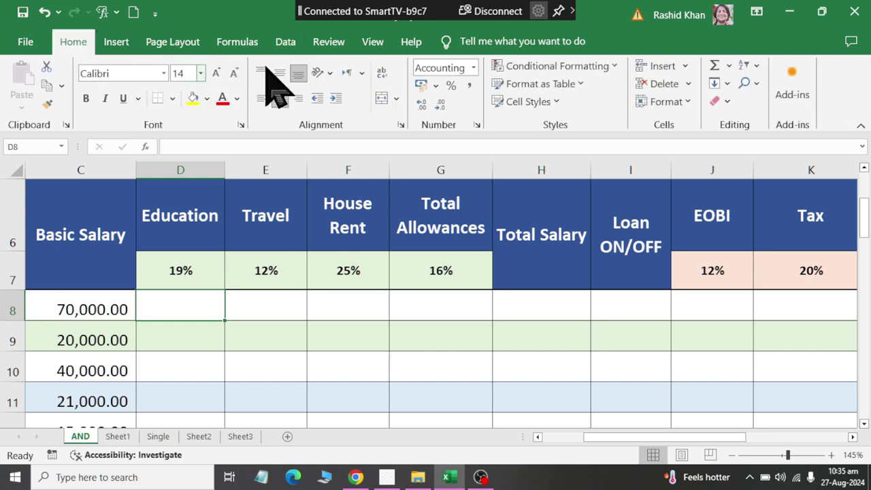
click(713, 65)
click(97, 309)
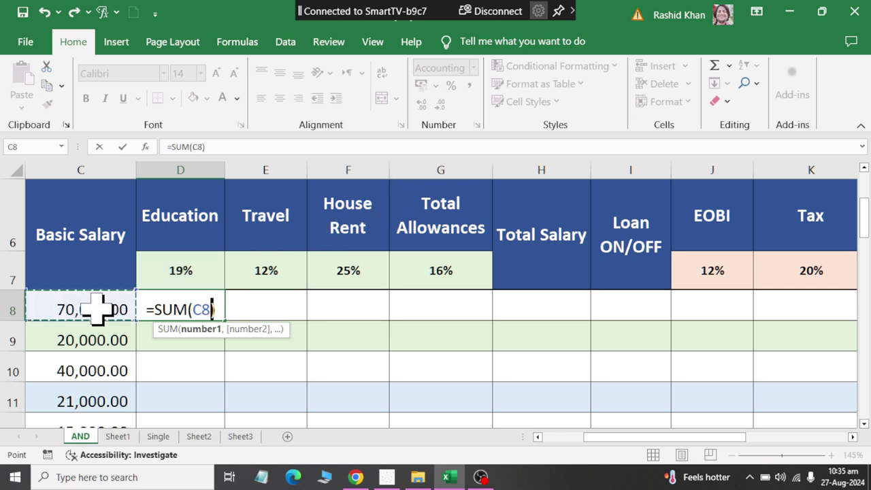
text(*)
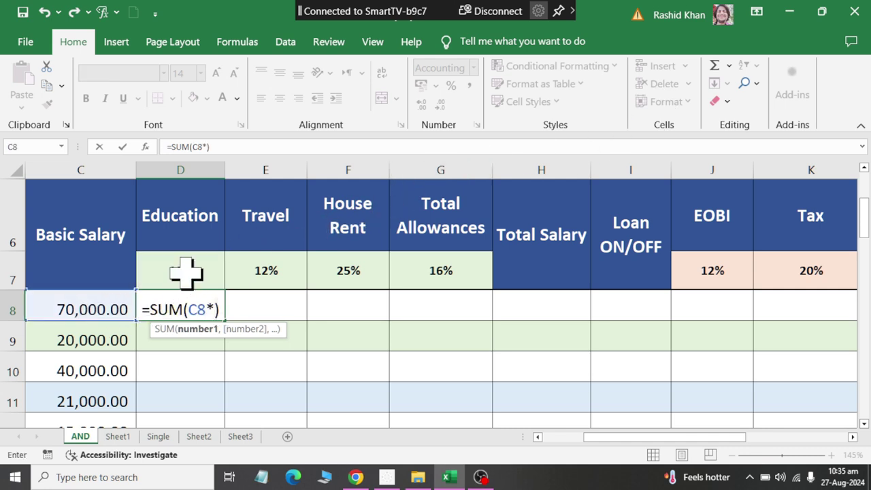
click(180, 276)
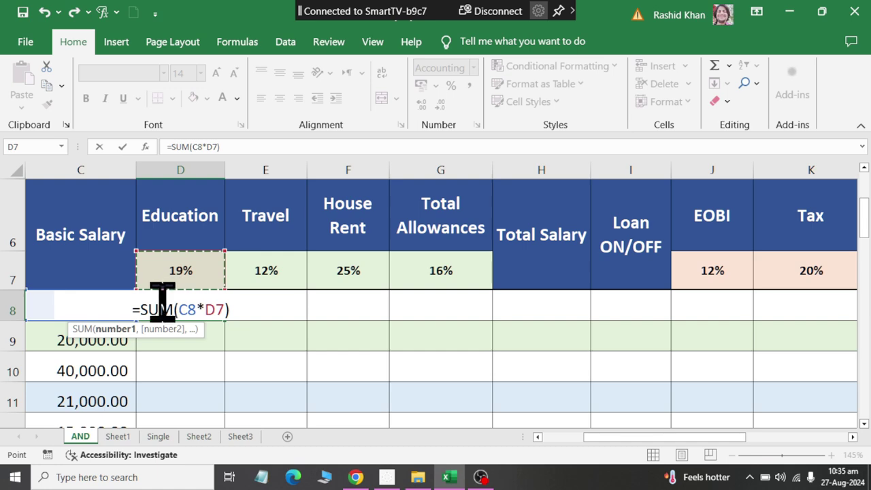
click(178, 309)
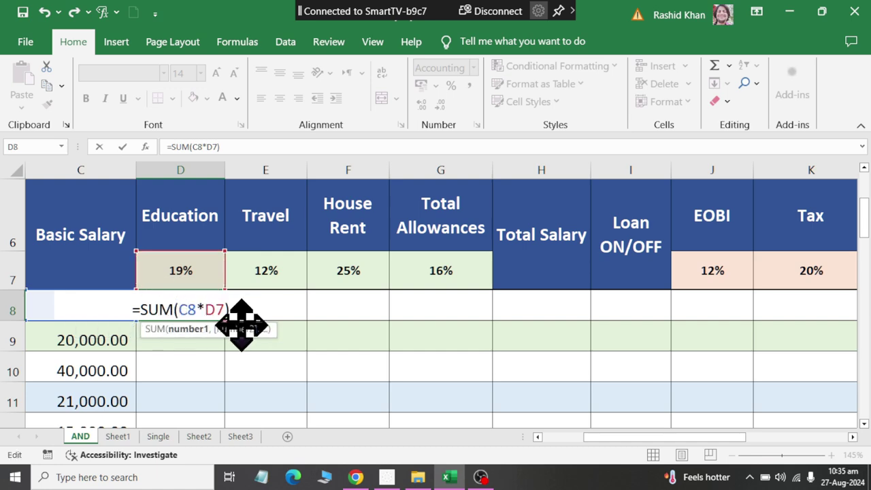
text($C8*D)
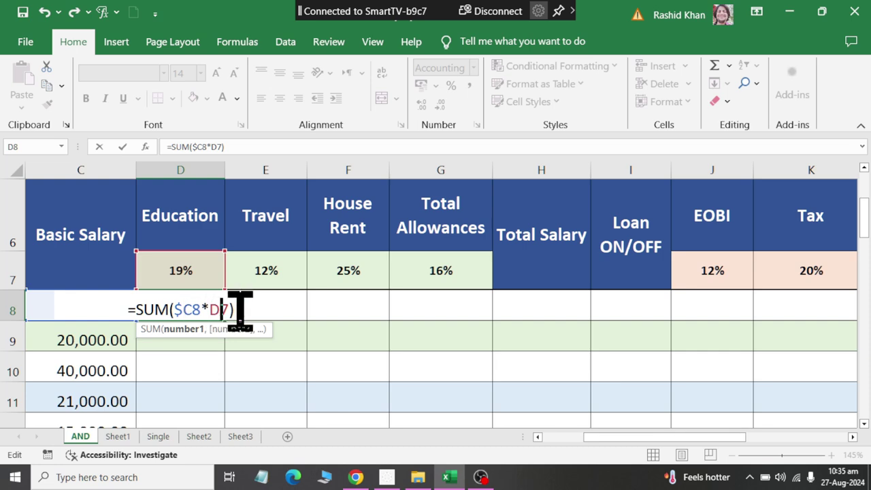
text($)
key(ctrl+Return)
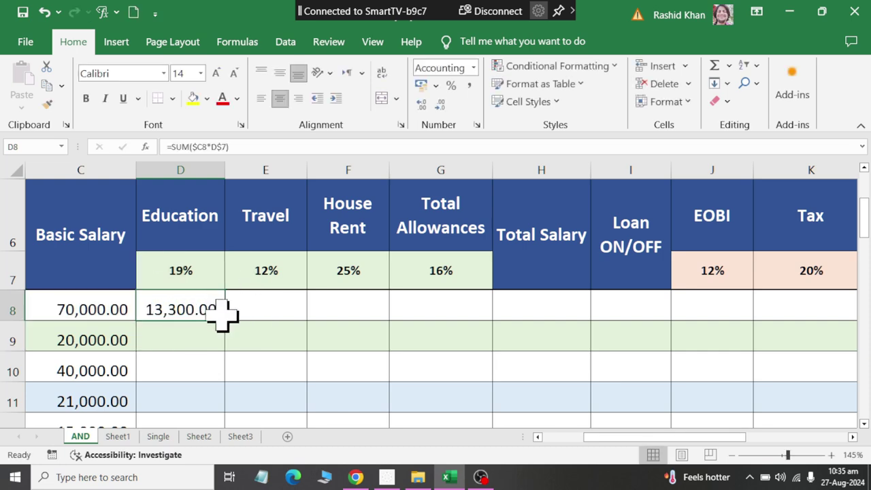
Fill D8's rate formula across to column M and down through row 49
drag(228, 324, 864, 352)
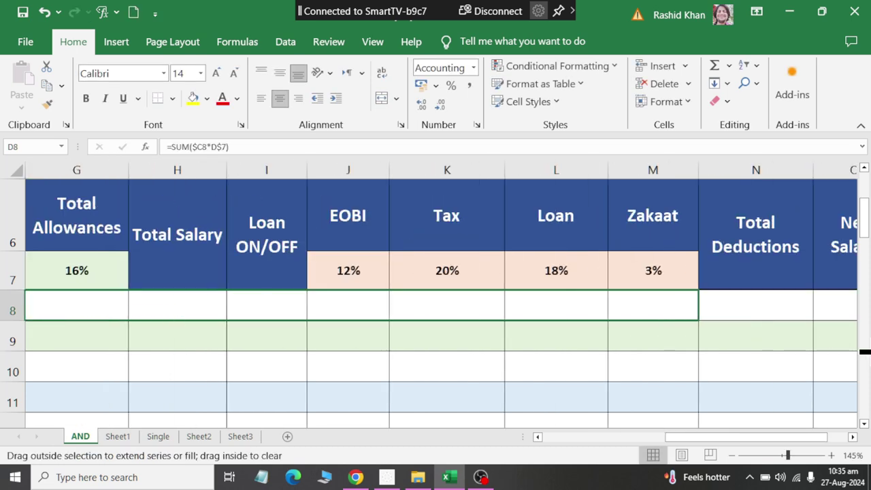
mouse_move(664, 355)
mouse_down()
mouse_move(699, 327)
mouse_move(689, 480)
mouse_move(699, 484)
mouse_move(687, 381)
mouse_up()
scroll(394, 306, up, 4)
scroll(394, 305, up, 3)
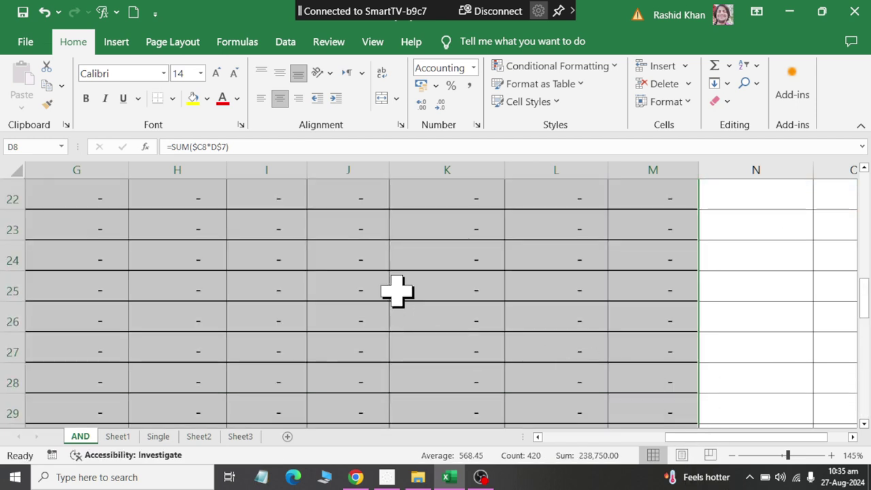
scroll(397, 290, up, 7)
scroll(399, 320, down, 2)
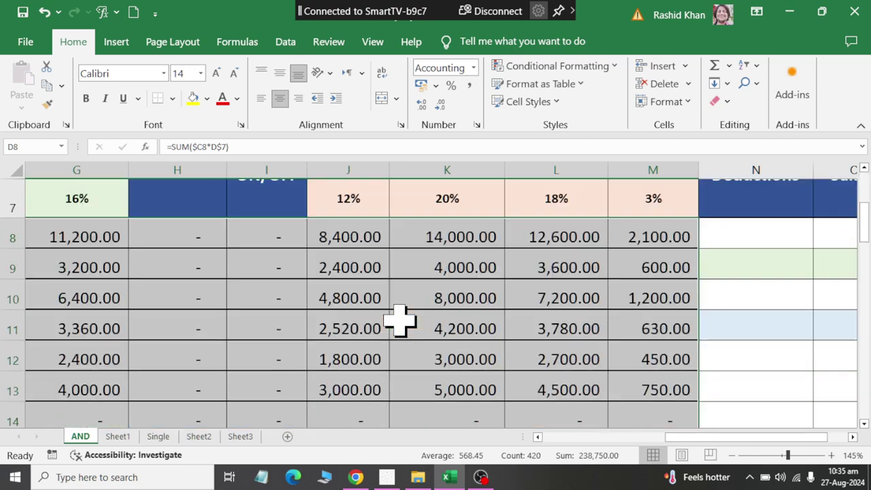
ctrl+scroll(397, 327, down, 2)
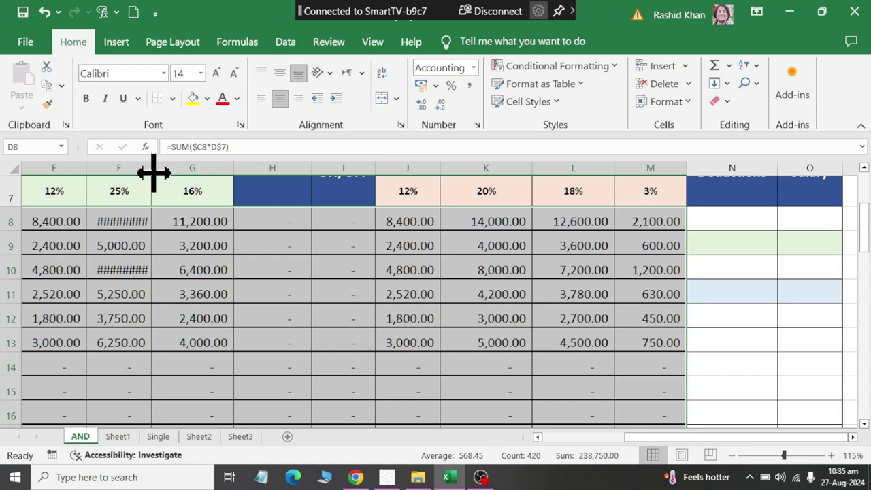
Widen House Rent column F and check the Loan amounts in column L
drag(152, 168, 161, 167)
scroll(517, 231, up, 1)
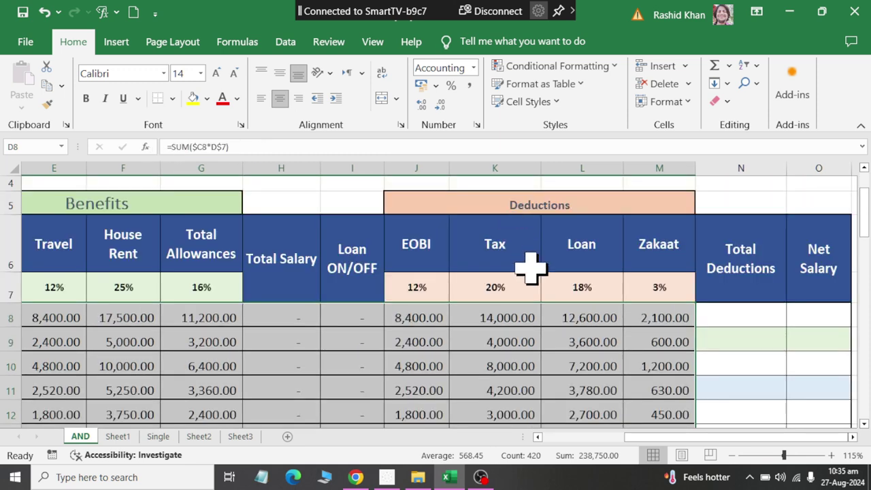
drag(582, 318, 580, 384)
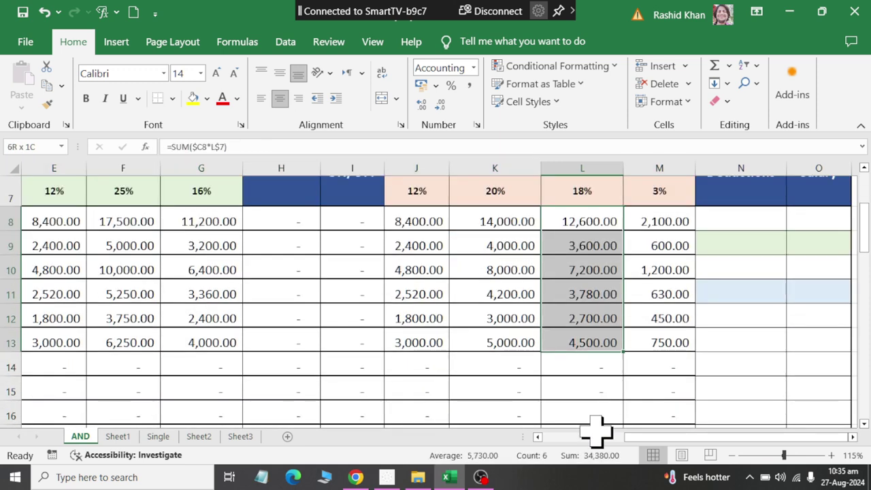
scroll(580, 354, up, 3)
scroll(579, 350, down, 1)
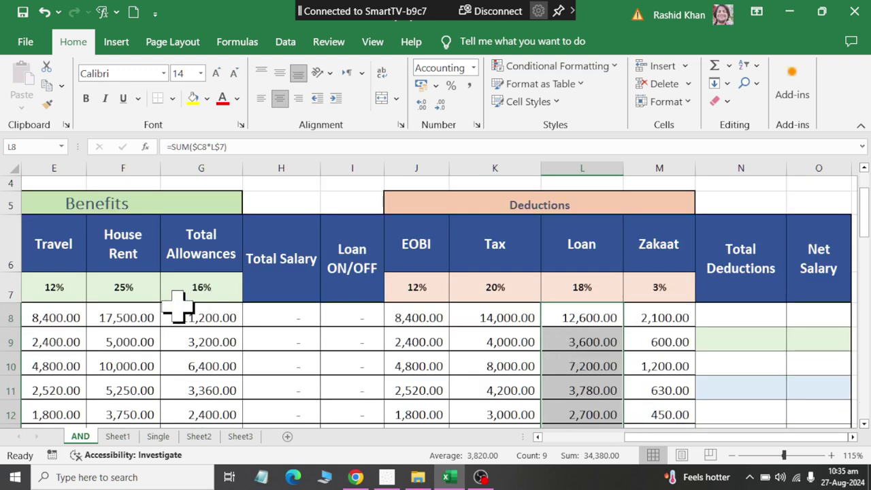
click(520, 289)
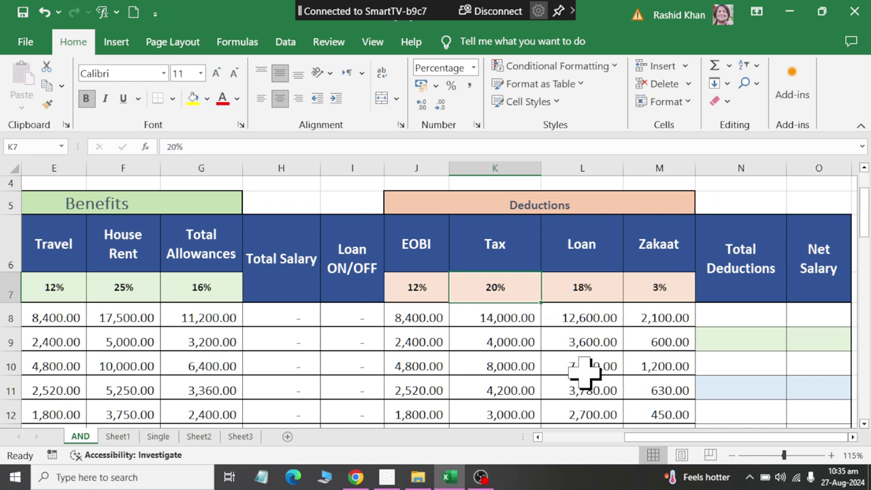
drag(581, 289, 581, 384)
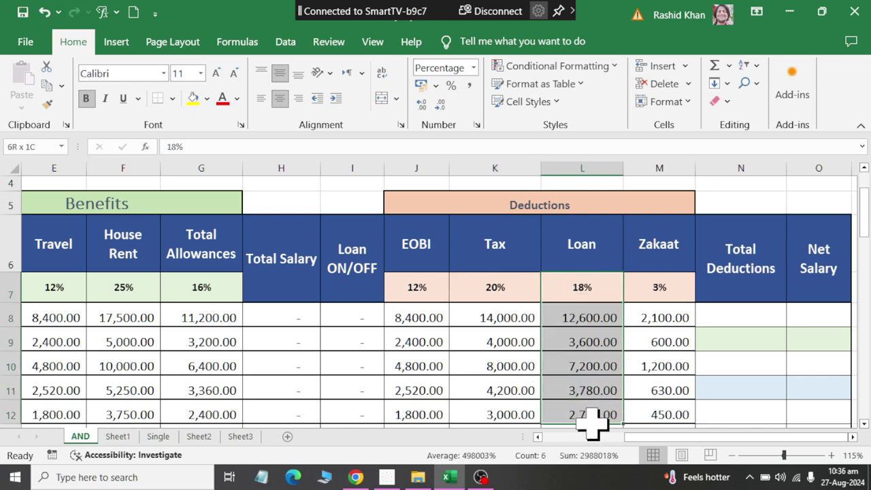
scroll(568, 320, up, 3)
scroll(564, 323, down, 1)
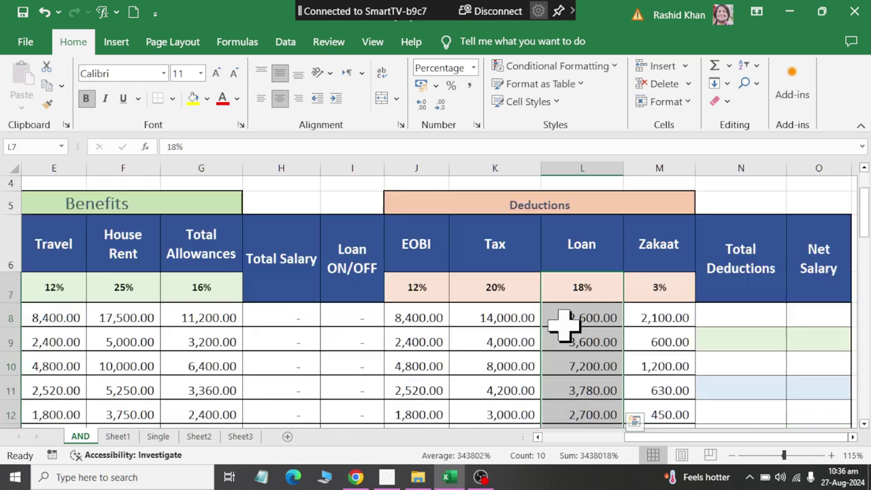
click(332, 250)
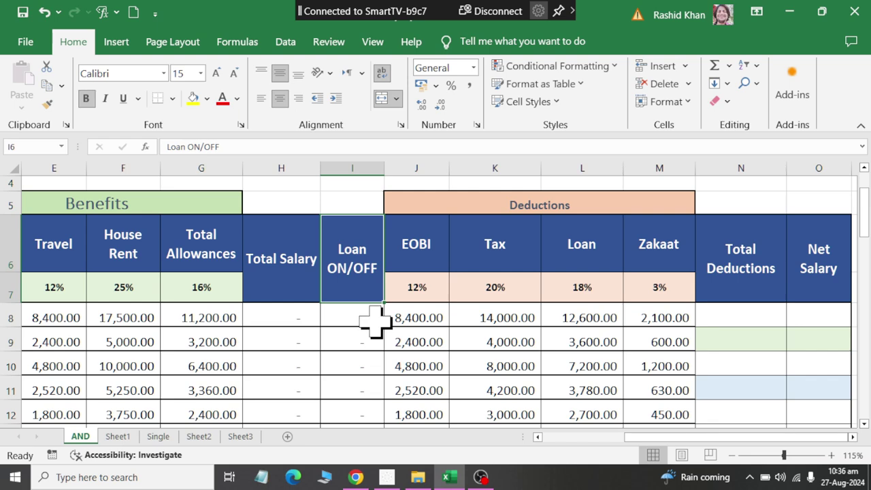
mouse_move(363, 317)
mouse_down()
mouse_move(365, 435)
mouse_move(359, 373)
mouse_up()
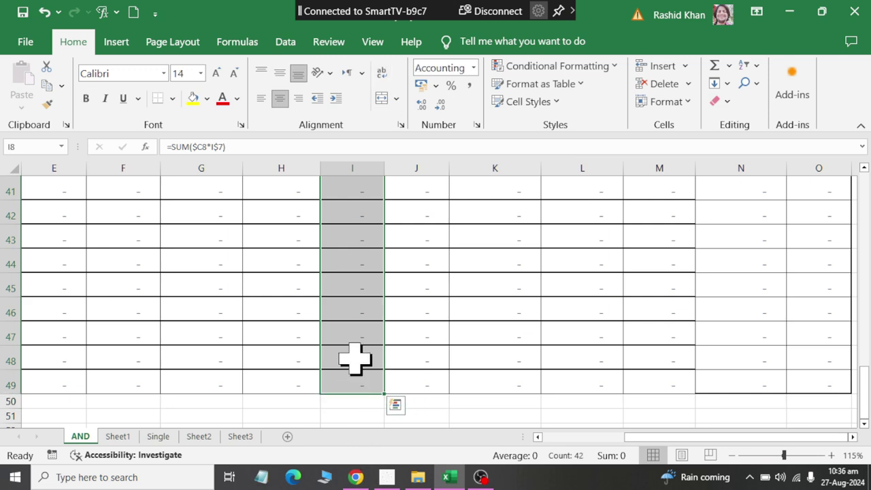
Add a List data validation with source 'Yes, No' to the Loan ON/OFF cells
click(289, 42)
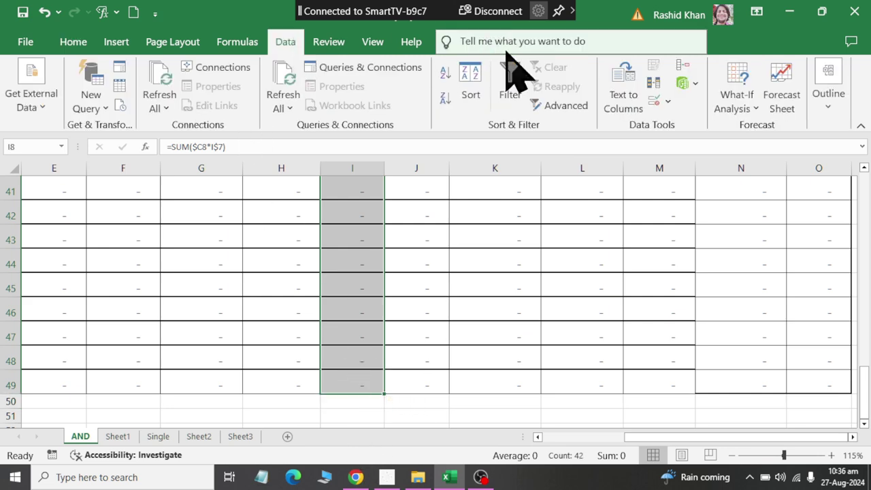
click(668, 102)
click(674, 121)
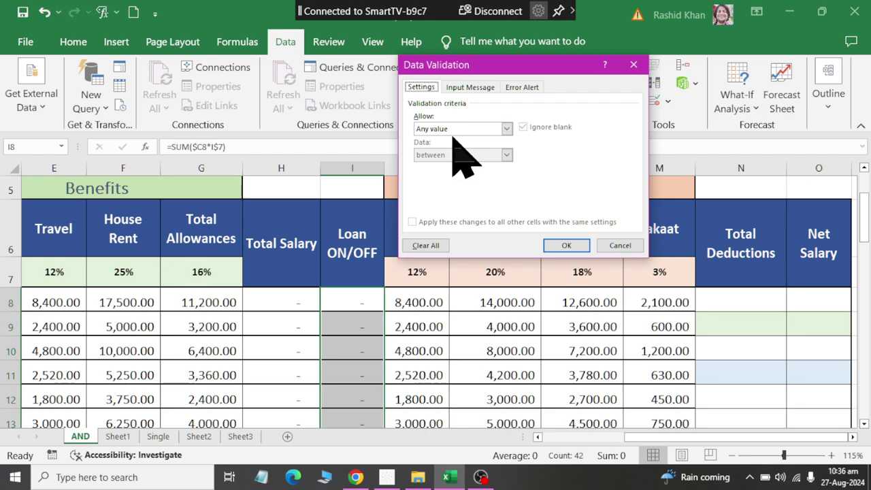
click(506, 128)
click(457, 165)
click(467, 180)
text(Yes, No)
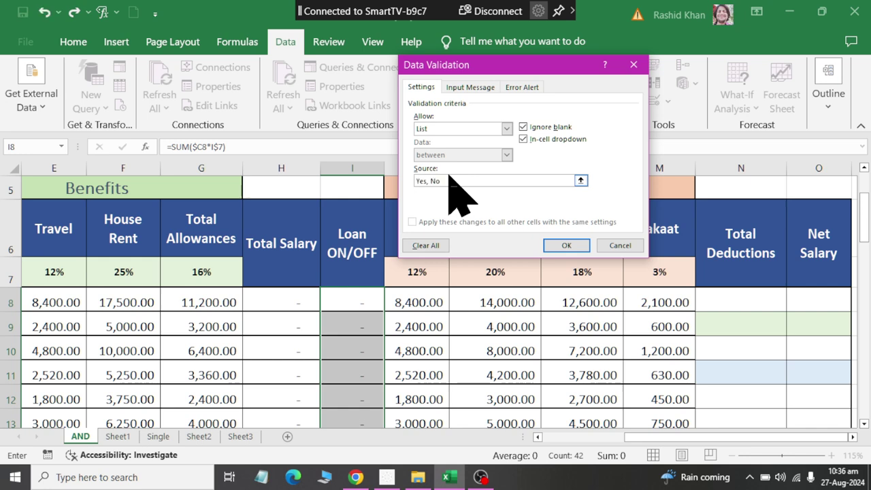
click(563, 246)
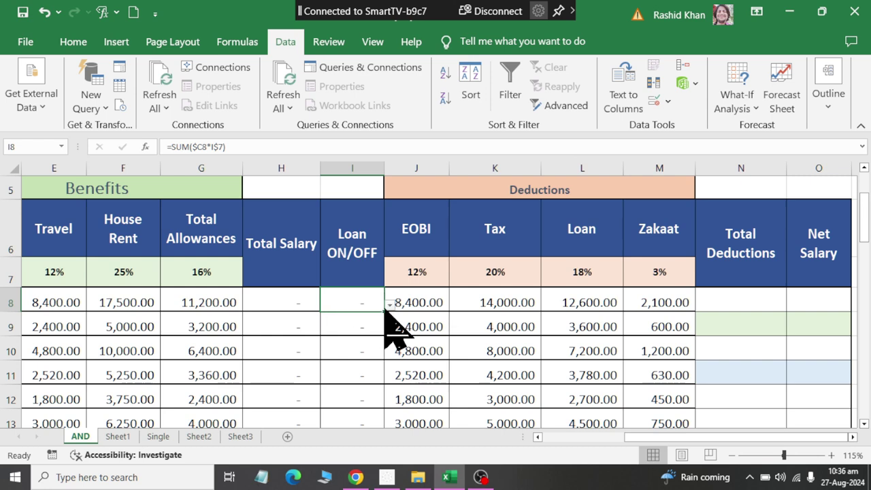
Choose Yes for I8, No for I9 and No for I10 from their dropdowns
click(389, 305)
click(313, 315)
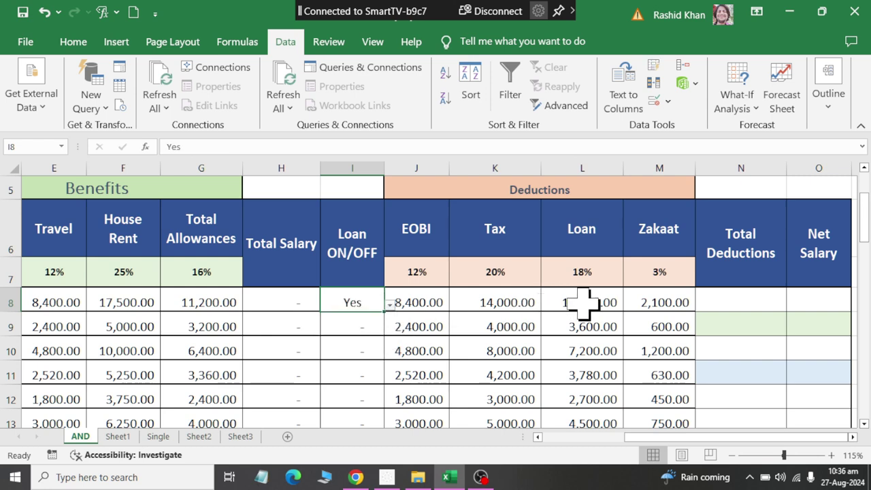
click(346, 327)
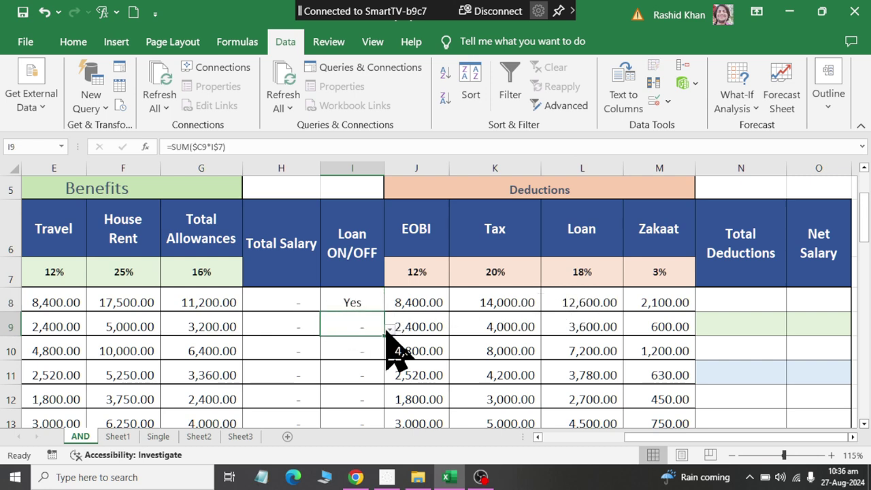
click(389, 328)
key(Escape)
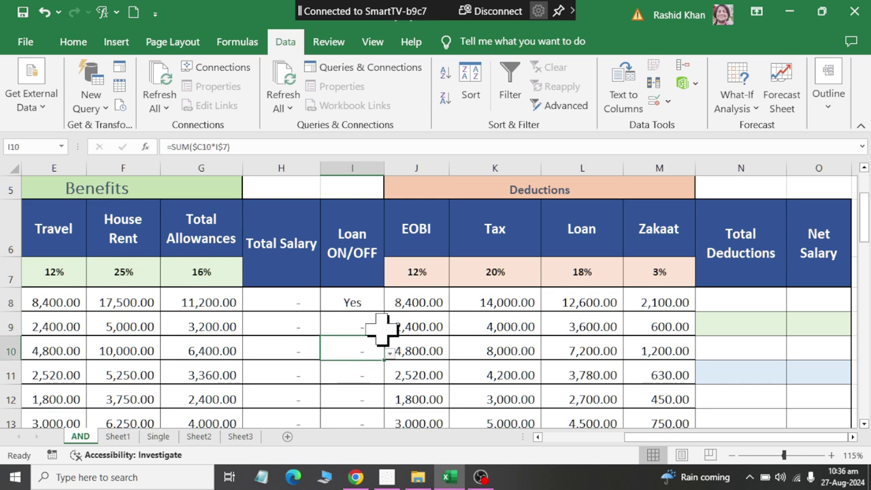
click(389, 328)
click(370, 351)
click(367, 353)
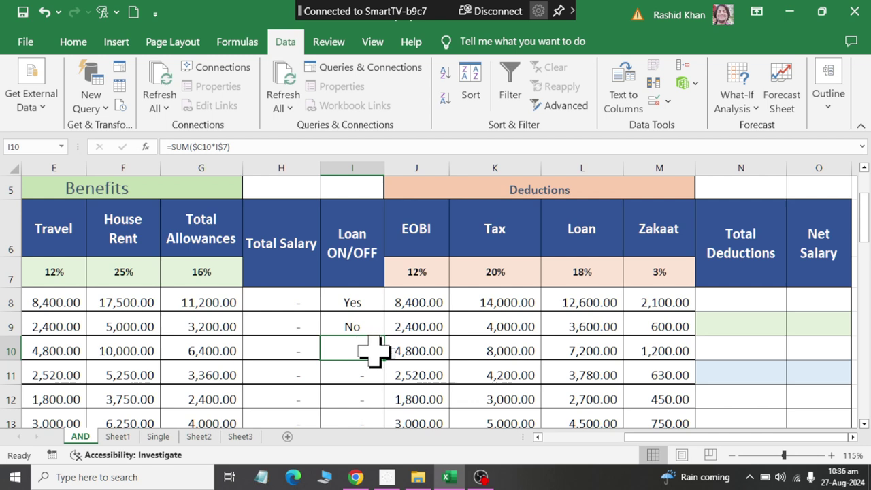
click(389, 353)
click(352, 375)
Choose Yes for I11, No for I12 and No for I13 from their dropdowns
click(349, 379)
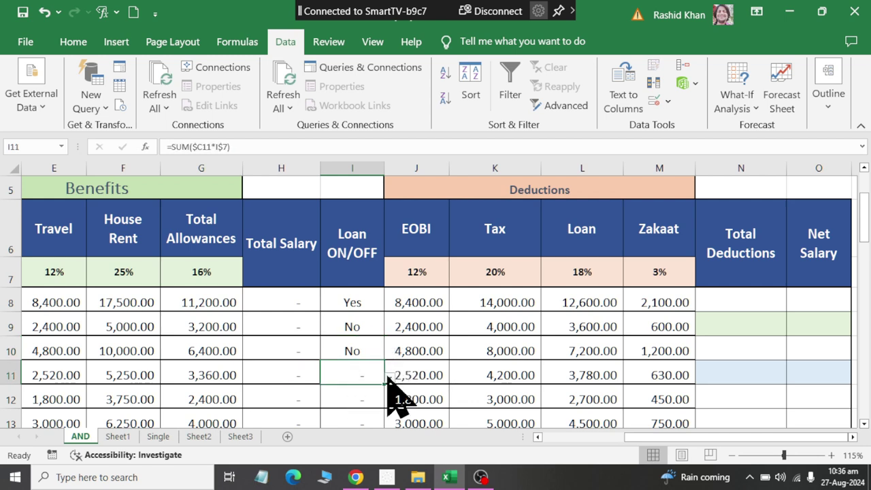
click(389, 376)
click(354, 389)
click(351, 404)
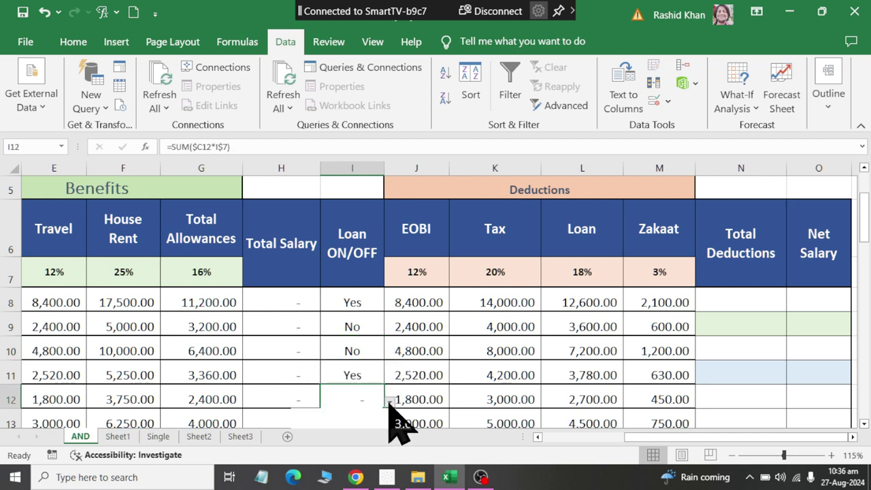
click(389, 400)
click(358, 427)
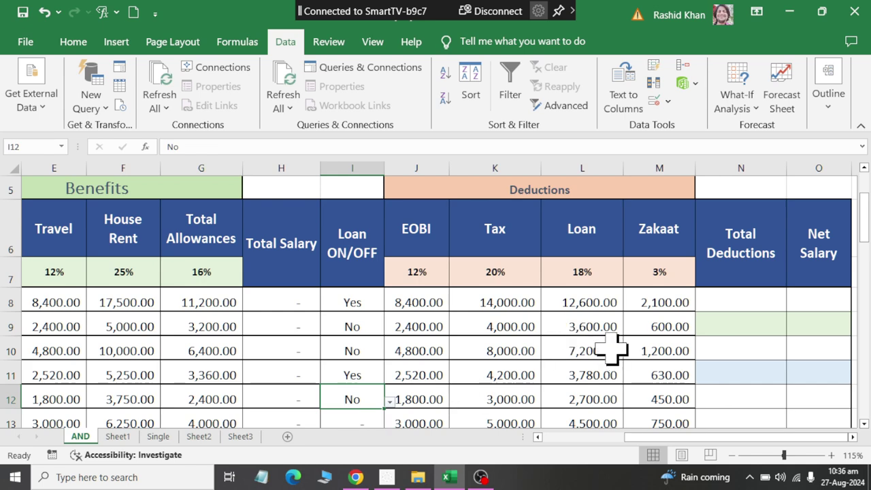
scroll(464, 340, down, 2)
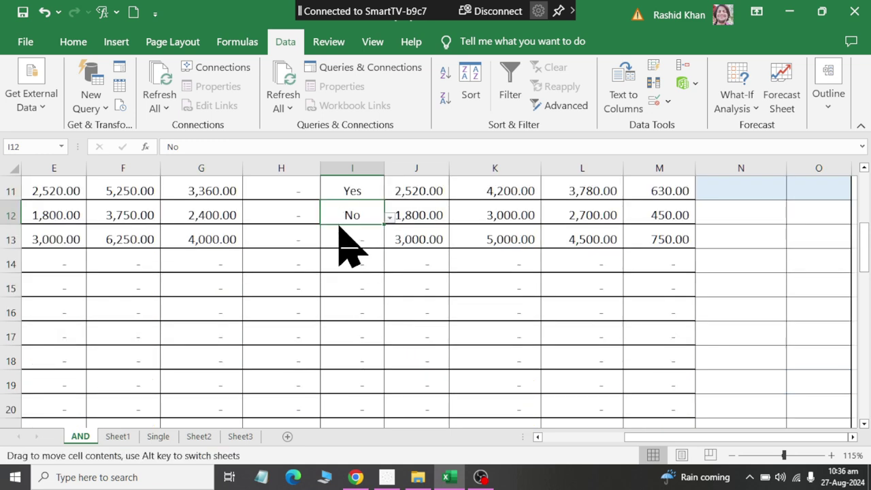
click(358, 239)
click(389, 241)
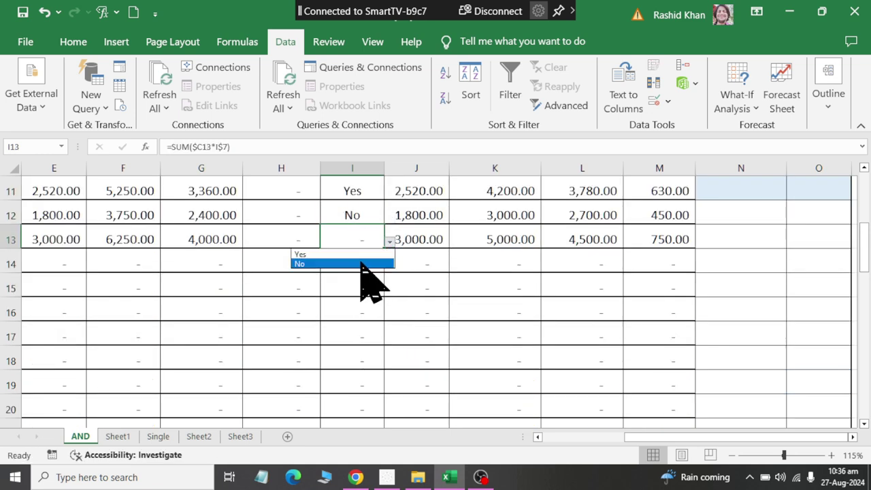
click(360, 263)
click(569, 239)
Widen the Loan column L and review the Loan amounts from L8 down
scroll(569, 252, up, 4)
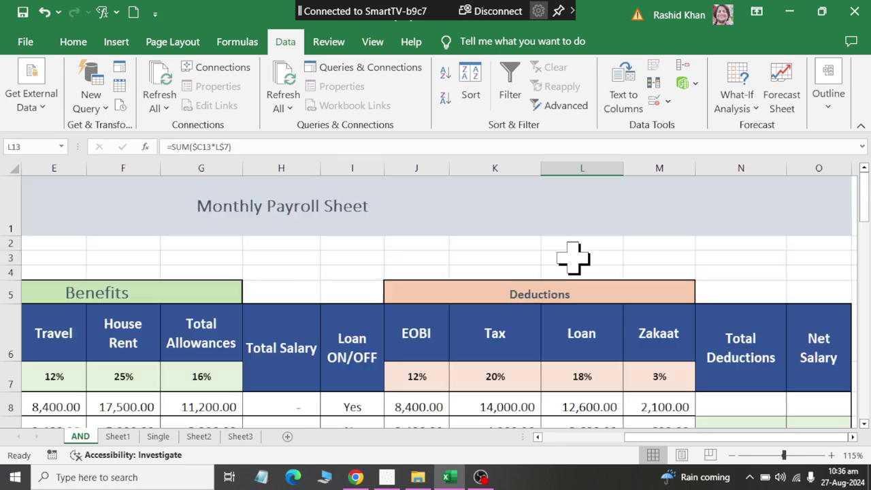
scroll(585, 361, down, 2)
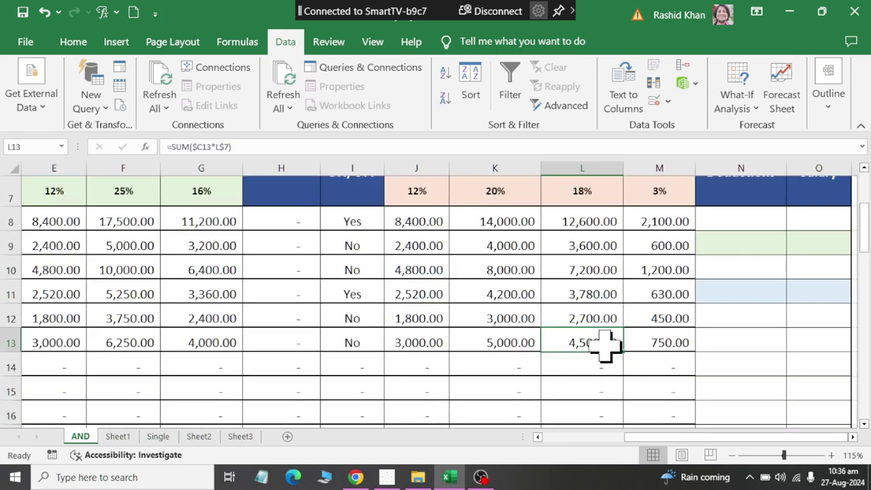
ctrl+scroll(607, 345, down, 1)
scroll(607, 344, up, 1)
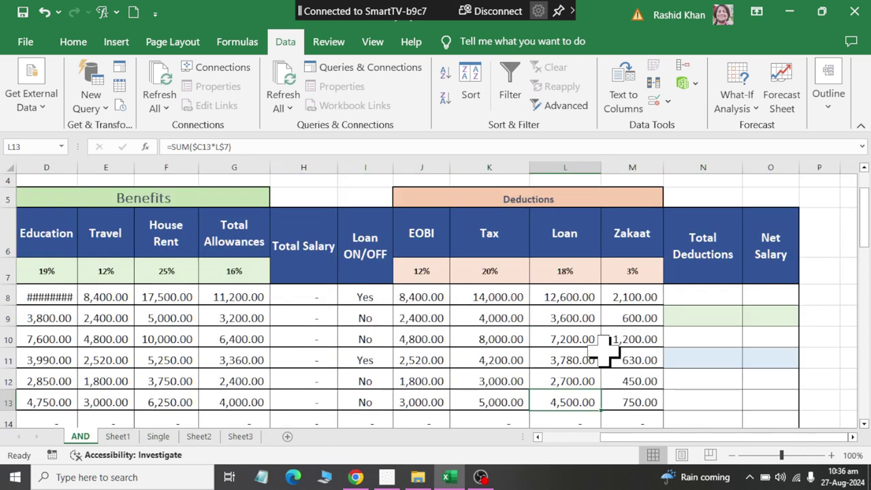
click(373, 297)
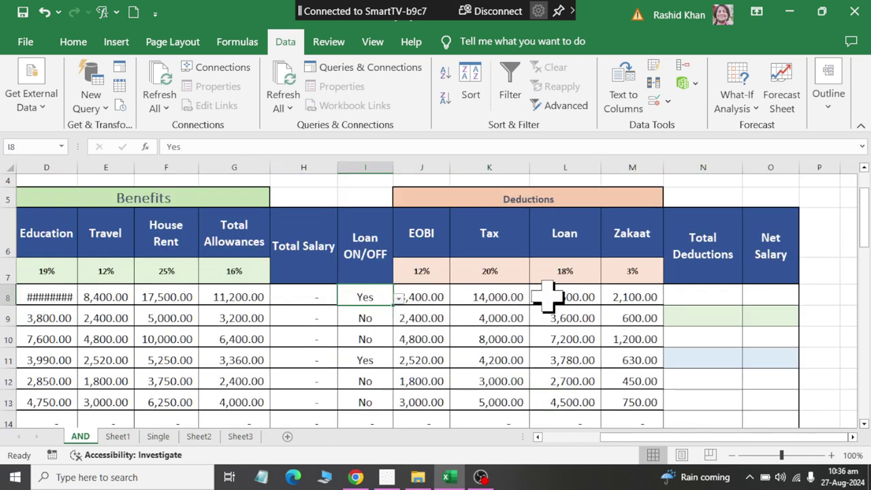
click(556, 300)
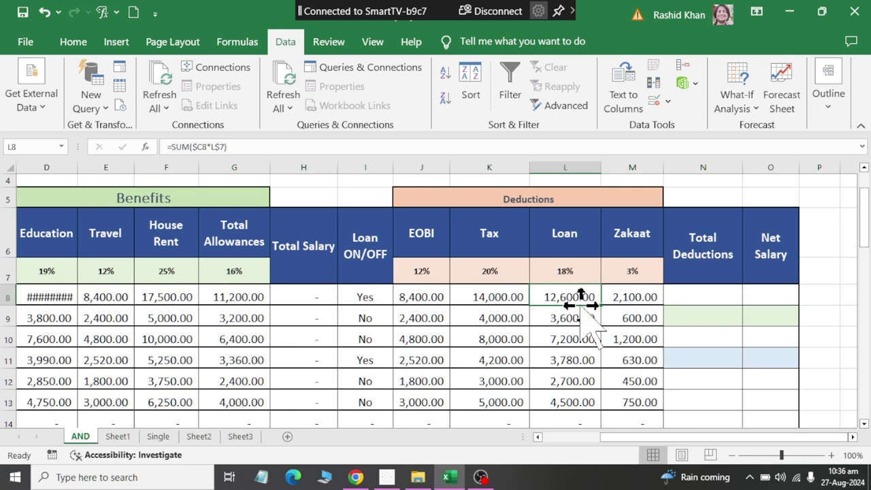
drag(570, 291, 572, 420)
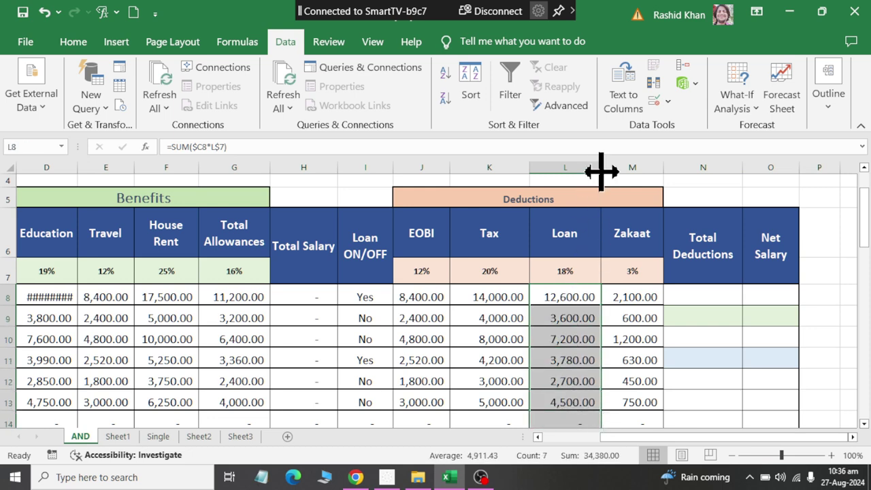
drag(600, 168, 685, 170)
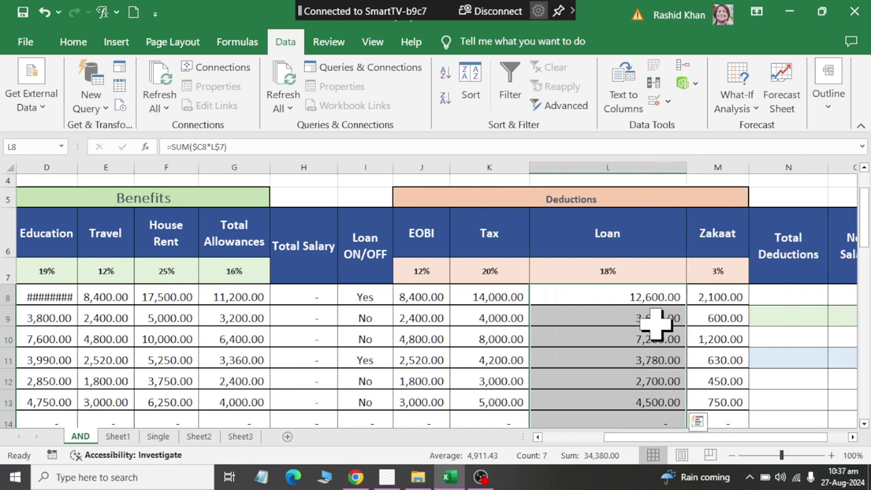
click(615, 302)
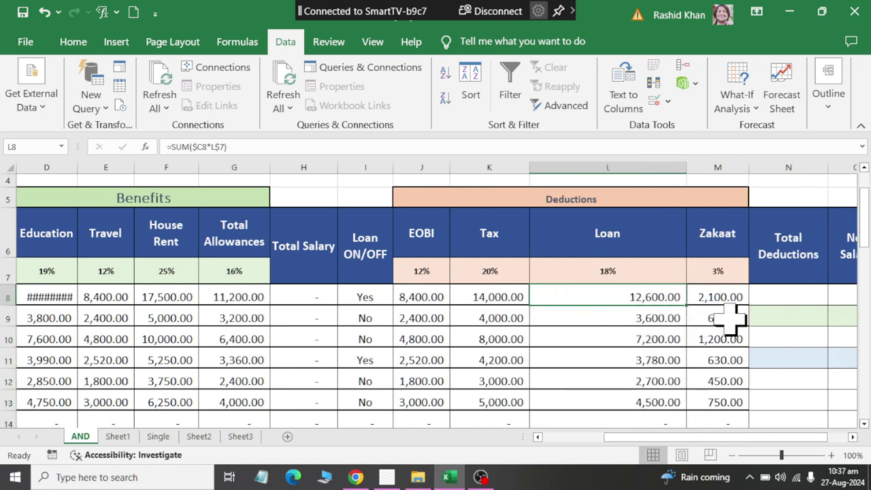
scroll(761, 343, up, 2)
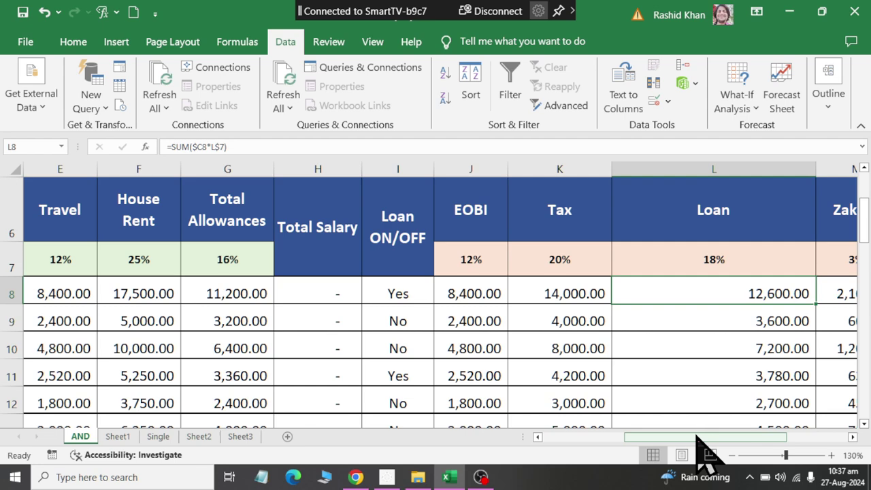
drag(707, 436, 851, 436)
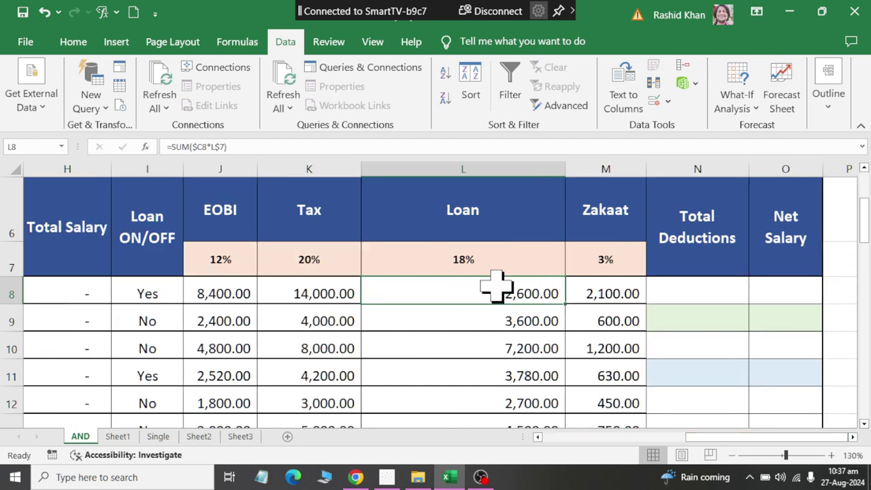
Compare the Loan formulas in L8 and L9, then select L8's full formula text =SUM($C8*L$7)
click(153, 293)
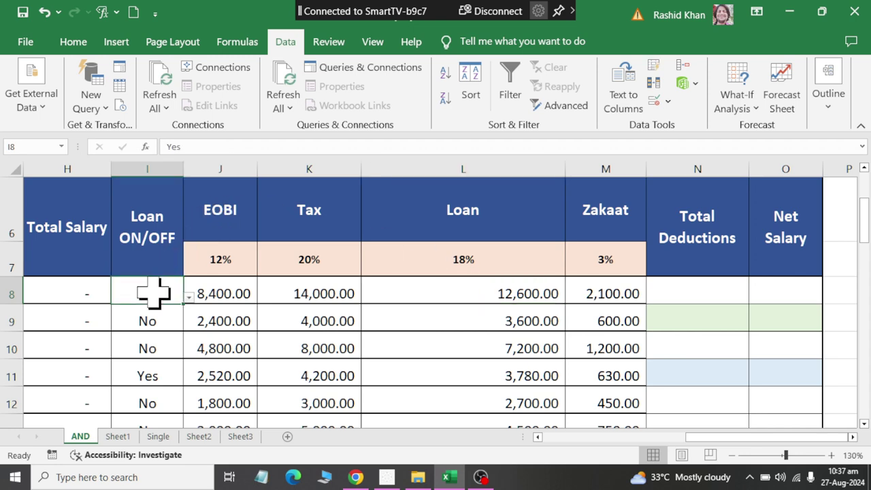
click(515, 328)
click(147, 314)
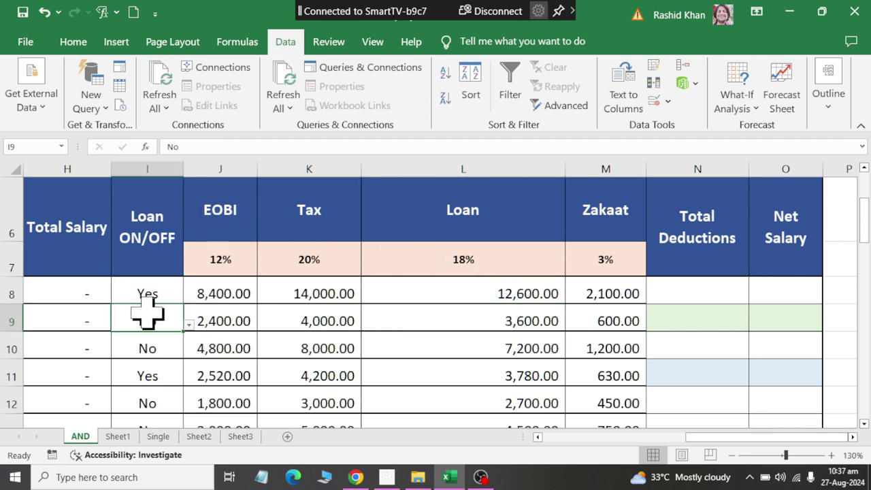
click(457, 318)
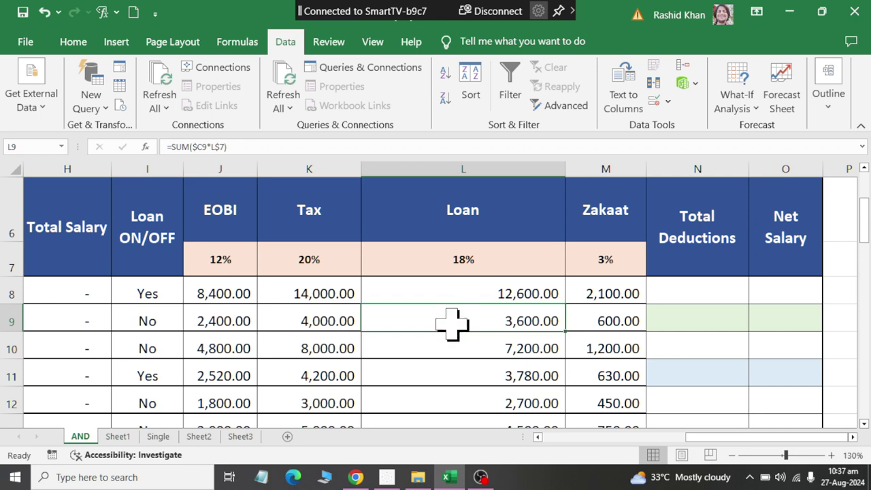
double_click(491, 288)
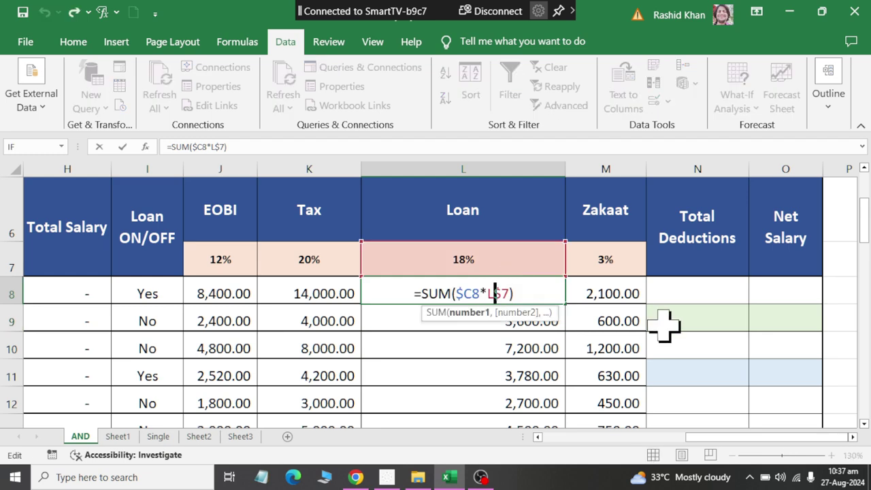
drag(540, 295, 398, 288)
key(ctrl+c)
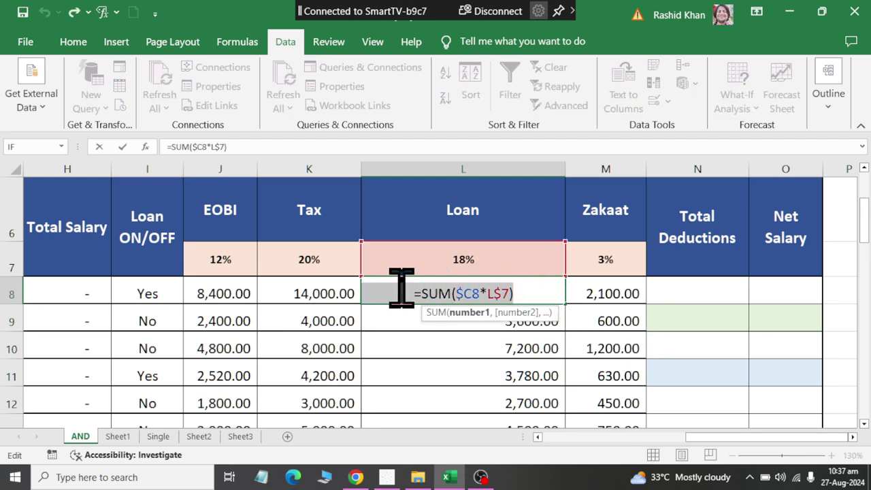
key(super+r)
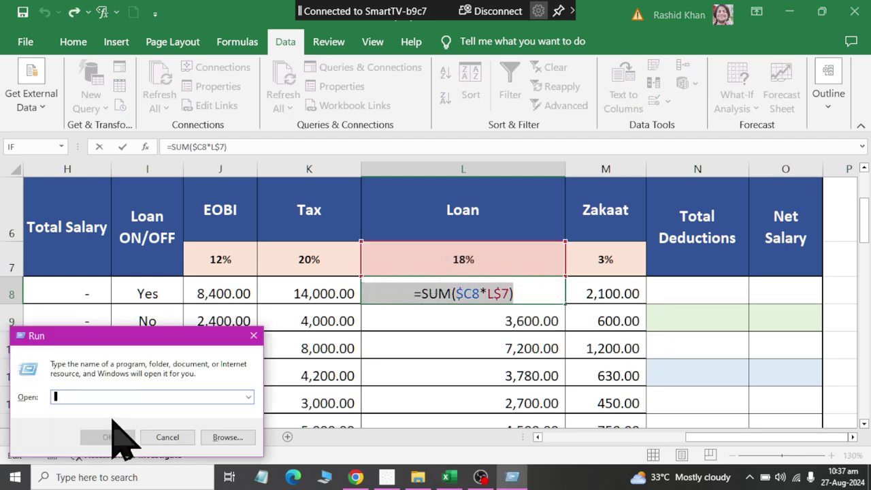
Launch Notepad via Run and paste =SUM($C8*L$7) into the maximized window
text(notepad)
key(Return)
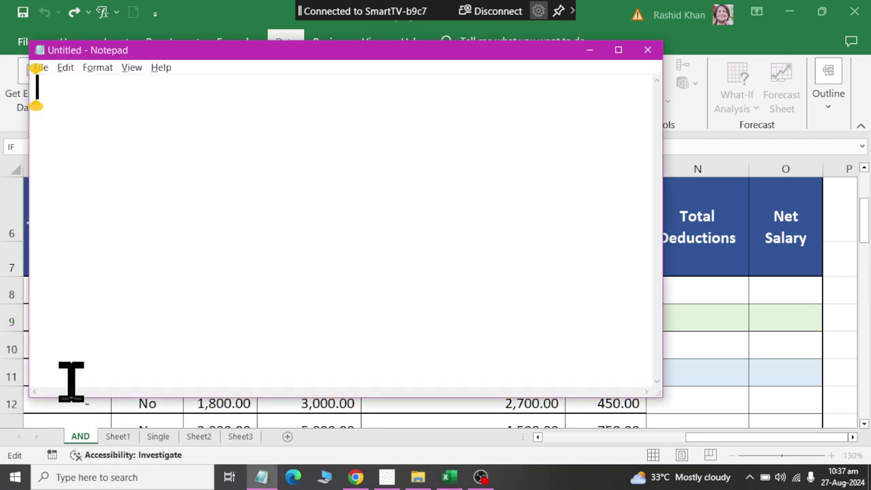
key(ctrl+v)
key(super+Up)
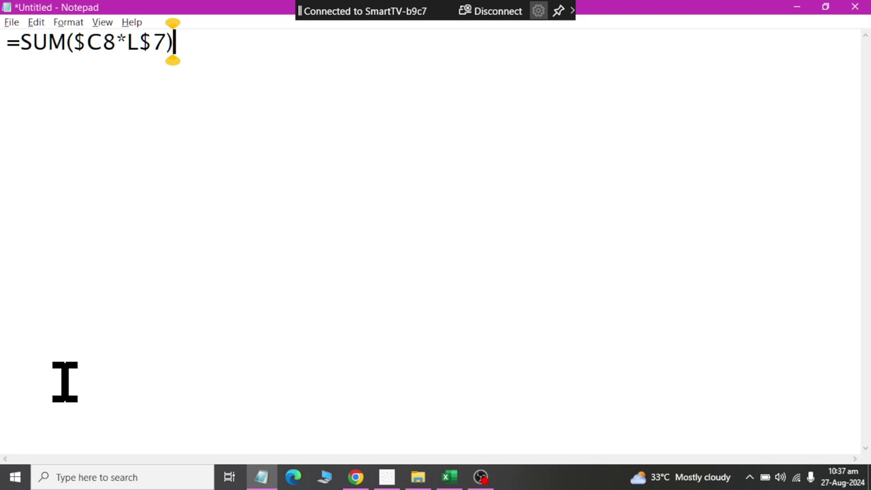
click(9, 49)
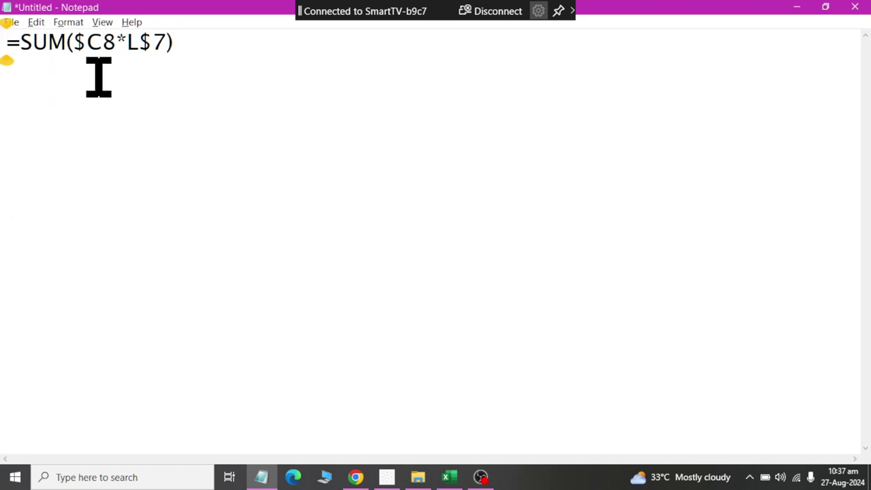
key(Tab)
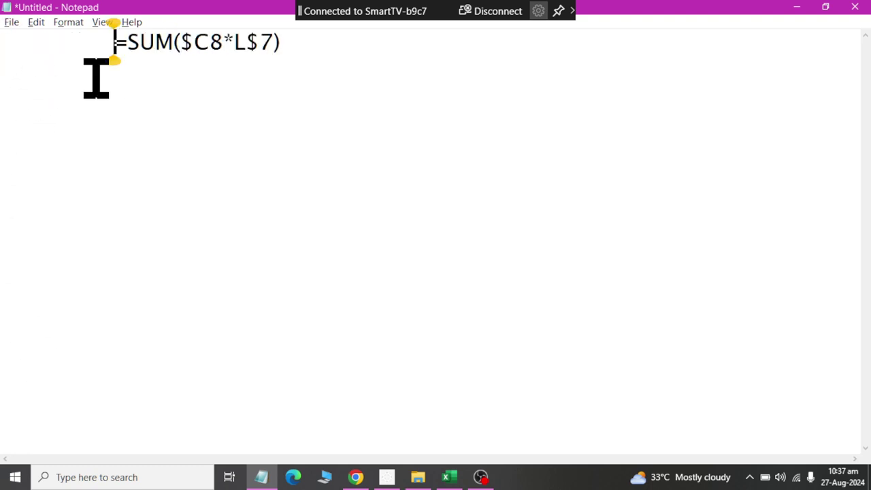
drag(194, 42, 274, 42)
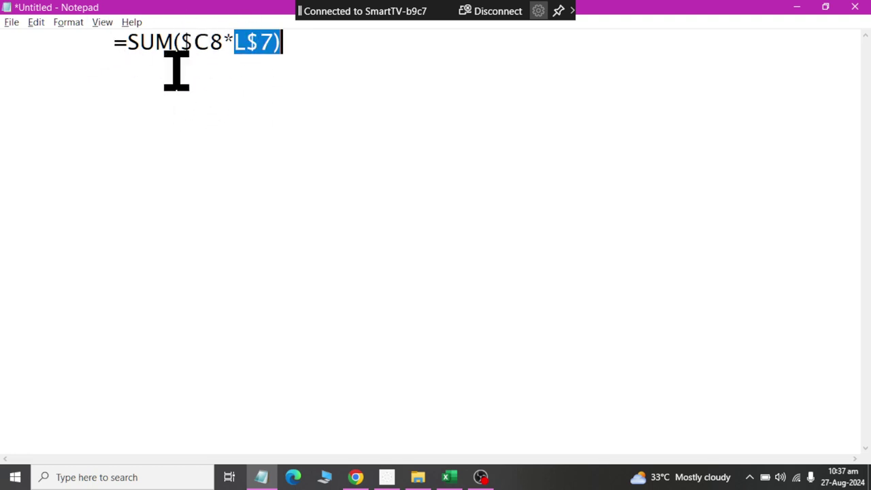
click(310, 60)
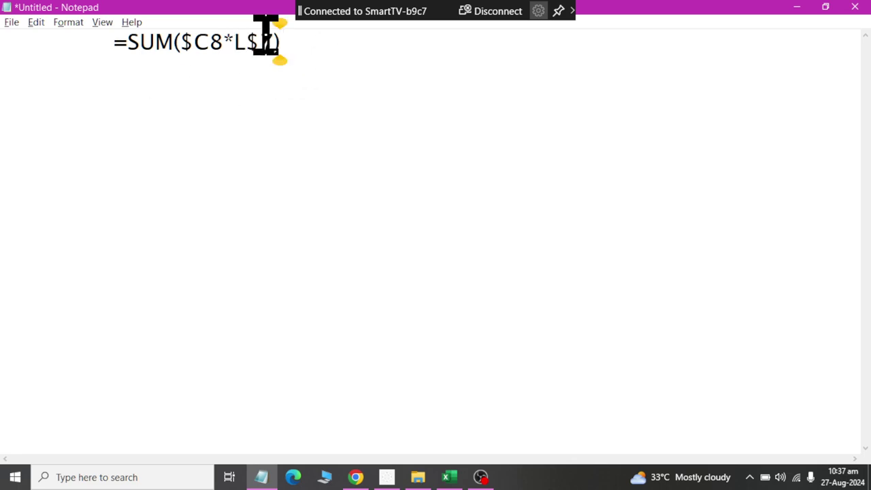
key(Return)
Back in Excel, commit L8's Loan formula and select Loan ON/OFF cell I8
key(alt+Tab)
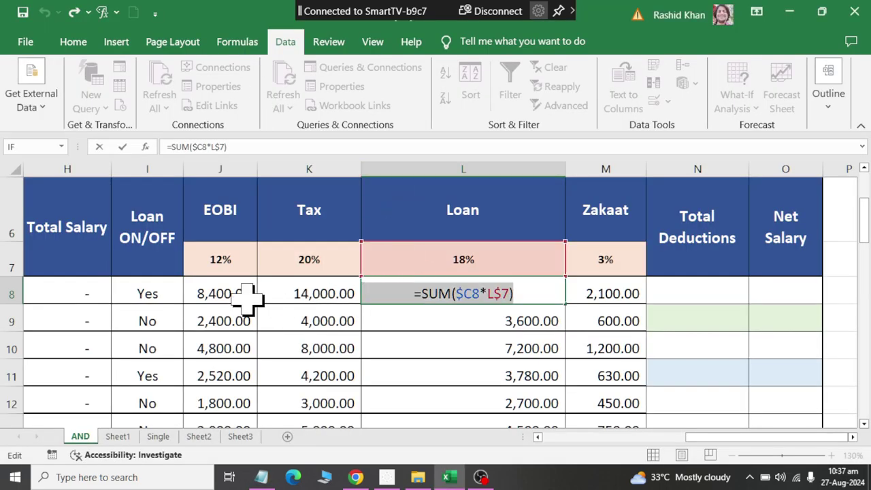
key(Return)
click(225, 293)
click(166, 292)
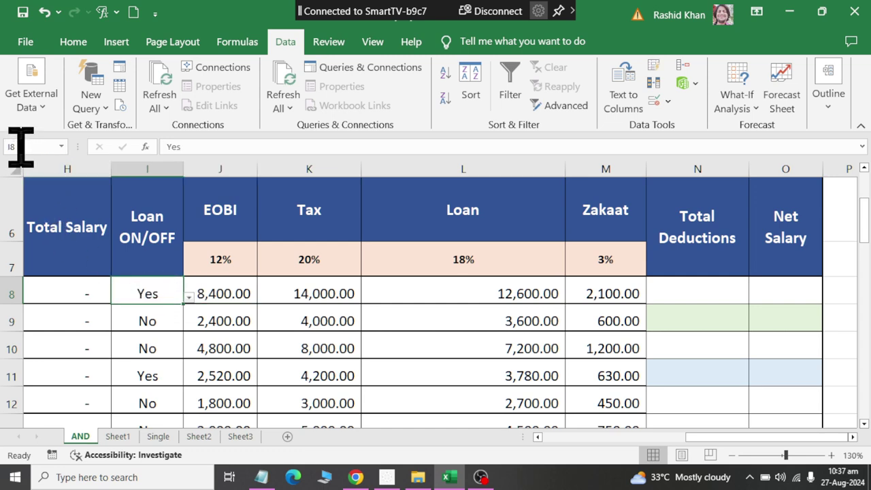
Note I8 in Notepad and start drafting =if (i8 = "Yes" on a new line
key(alt+Tab)
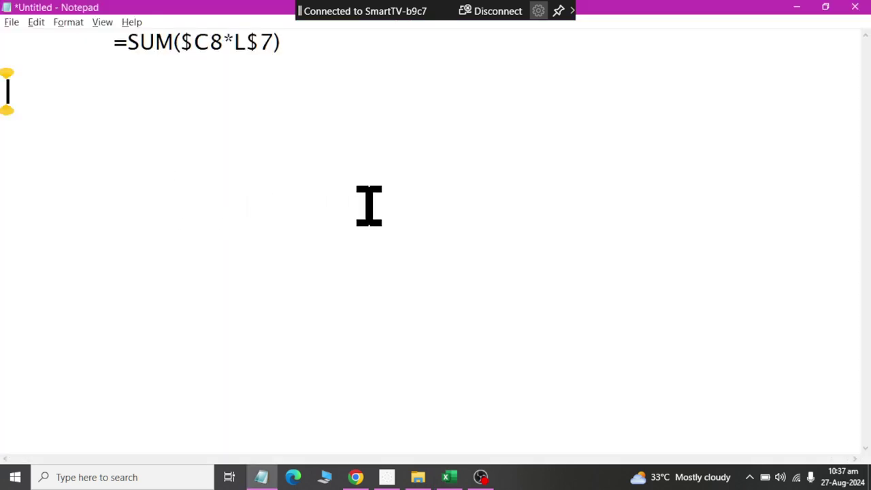
text(I)
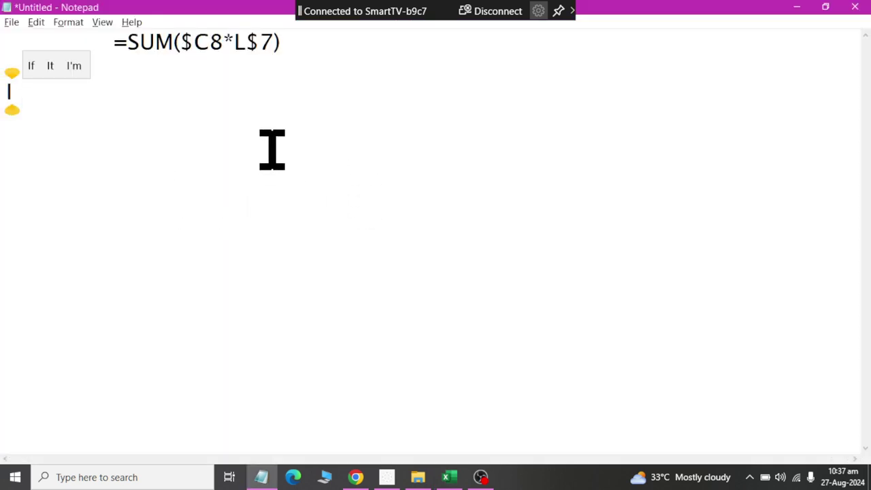
text(*)
text(8)
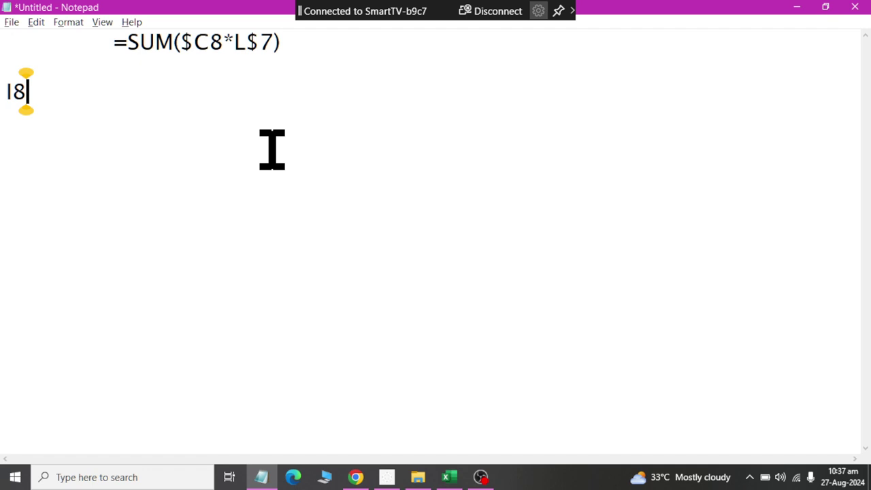
key(Return)
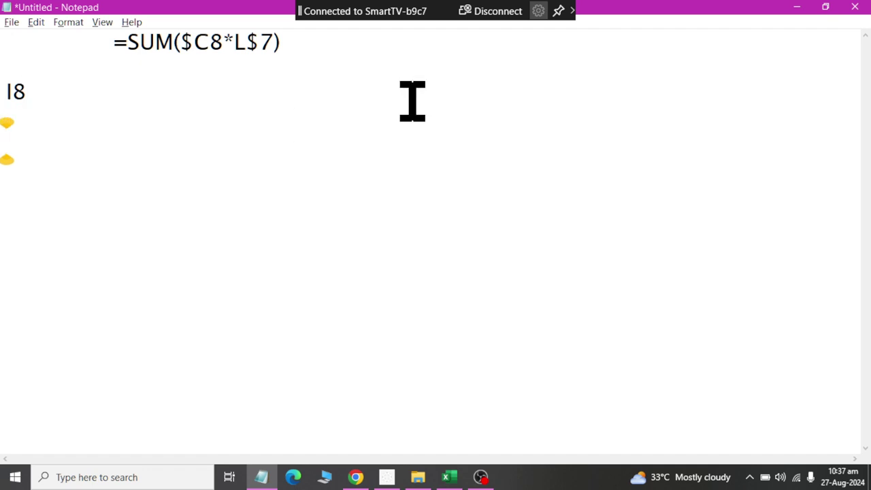
text(if)
key(BackSpace)
key(BackSpace)
key(BackSpace)
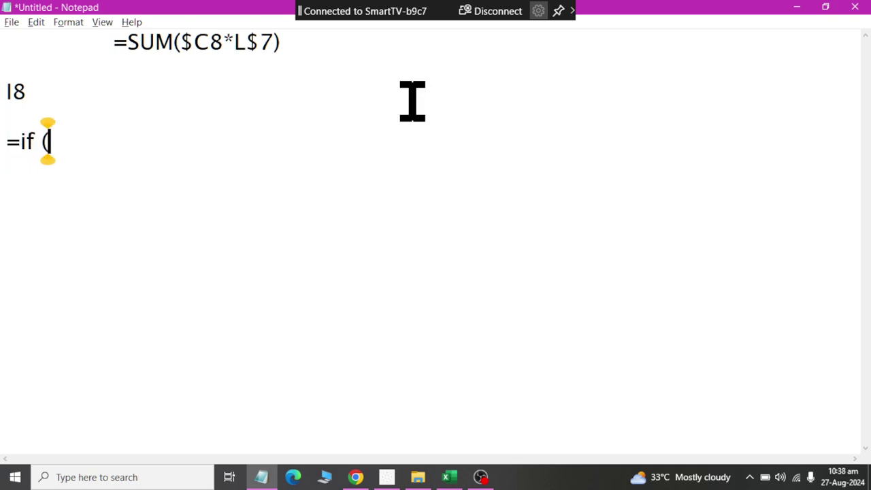
text(i8)
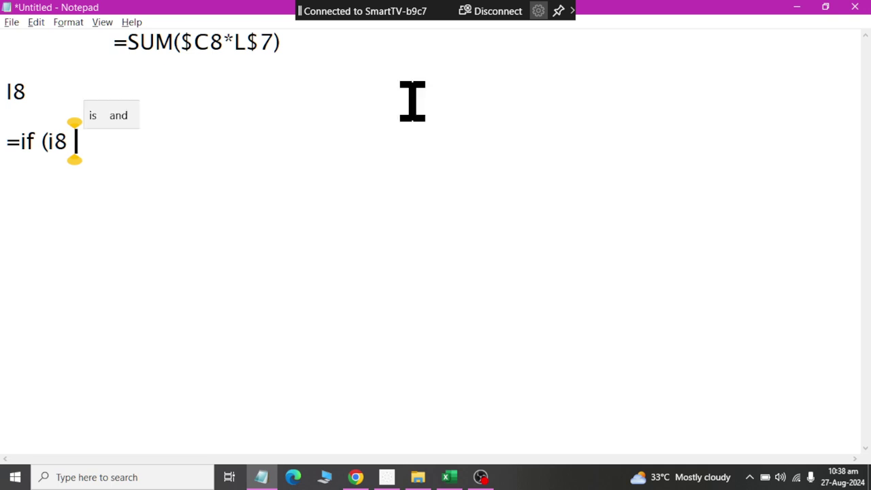
text(=)
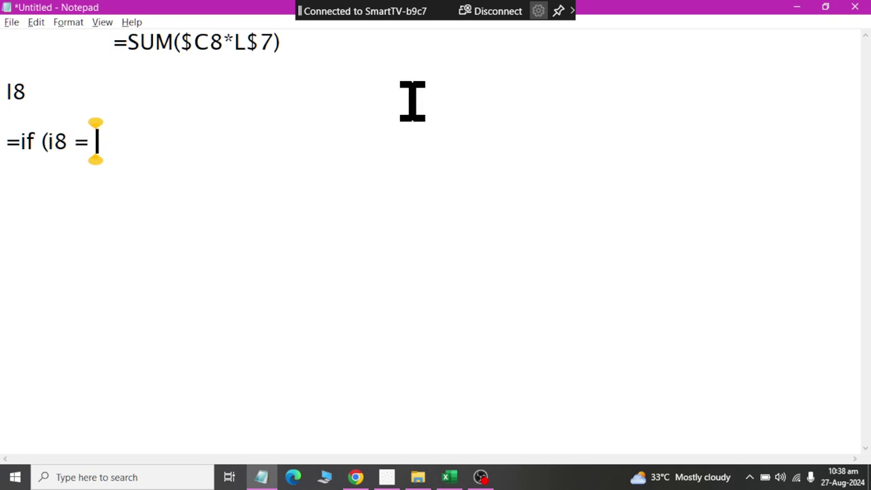
key(alt+Tab)
key(alt+Tab)
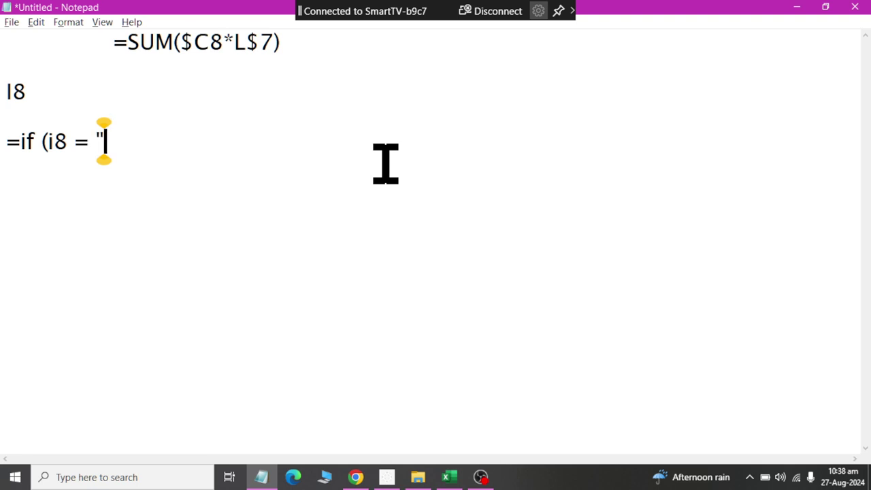
text(Yes)
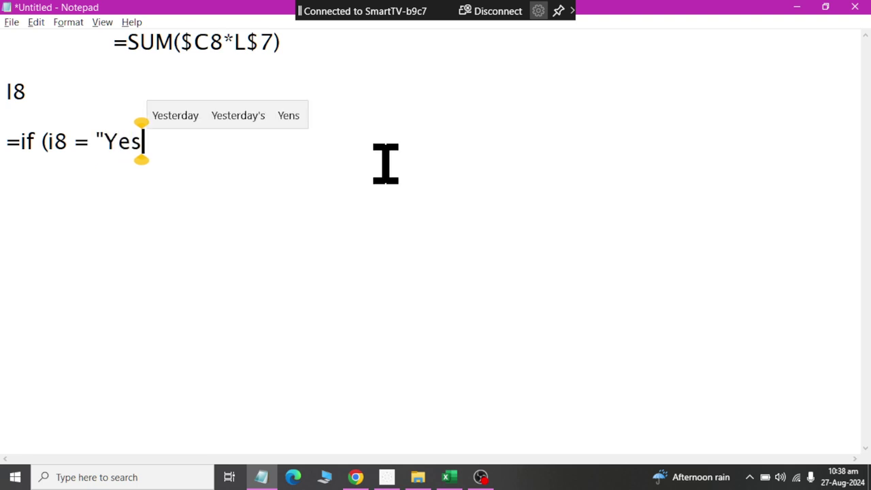
text(",)
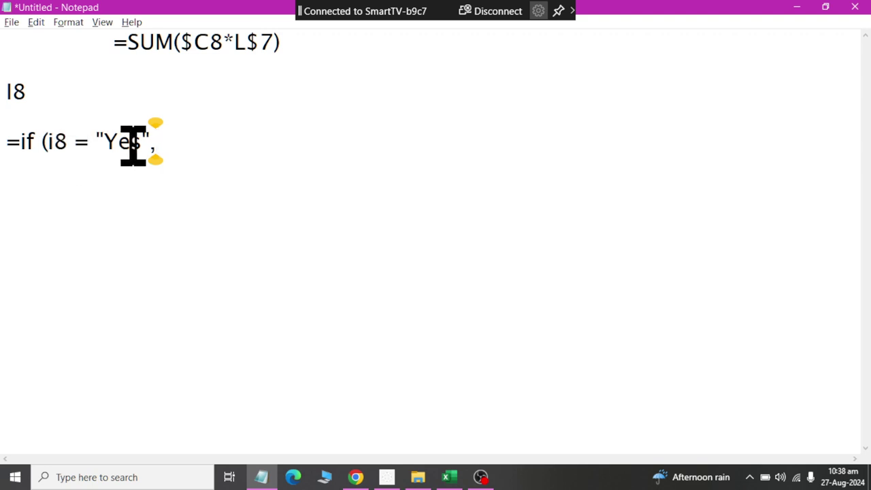
Paste SUM($C8*L$7) as the true result and delete the extra equals sign
drag(114, 41, 324, 38)
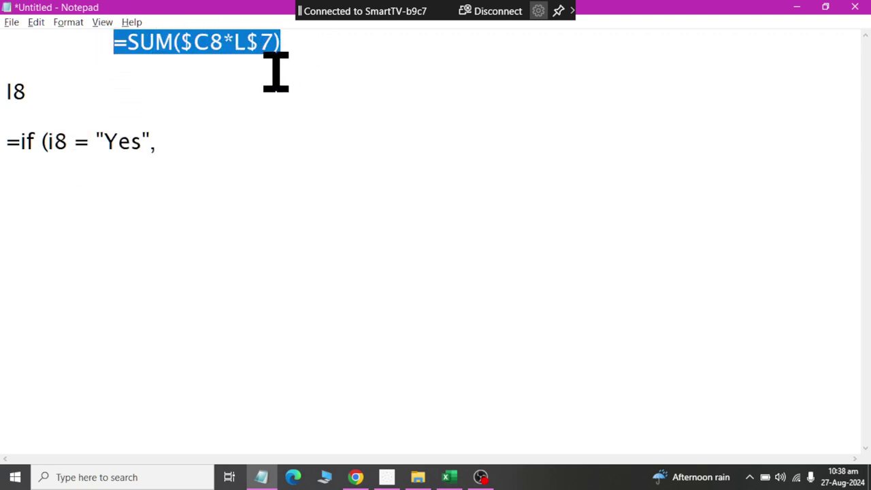
key(ctrl+c)
click(197, 151)
key(ctrl+v)
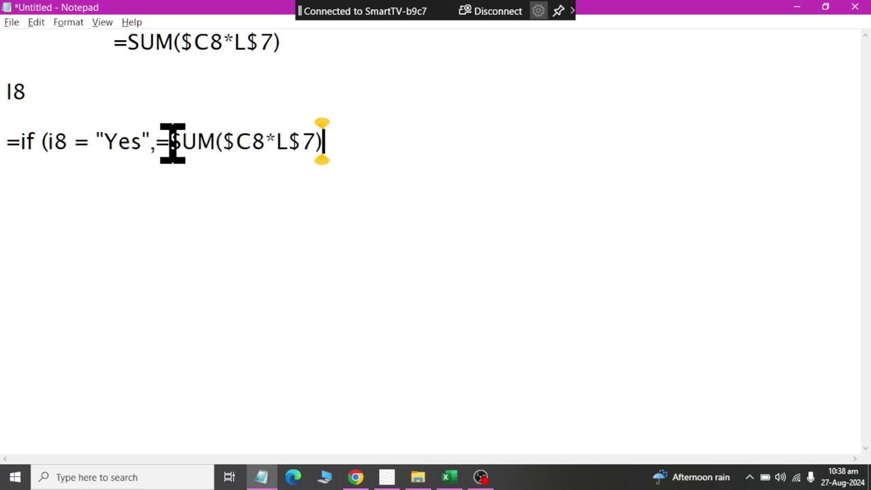
drag(8, 144, 35, 145)
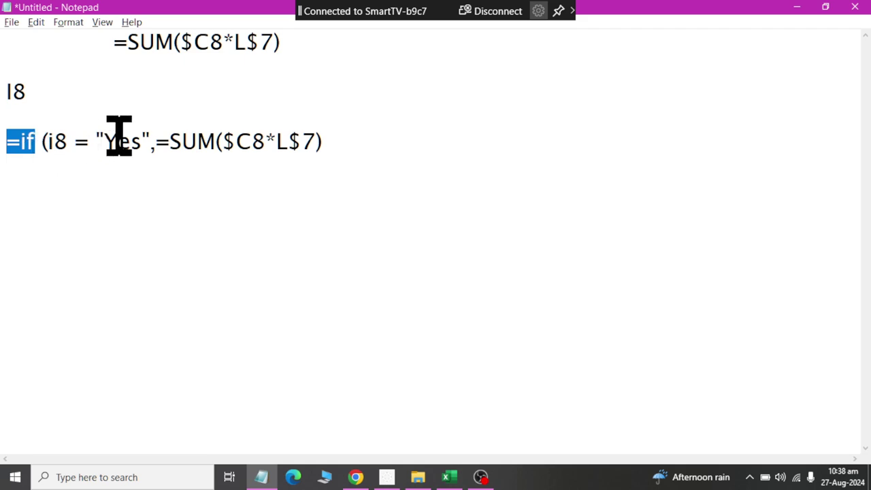
drag(169, 143, 321, 143)
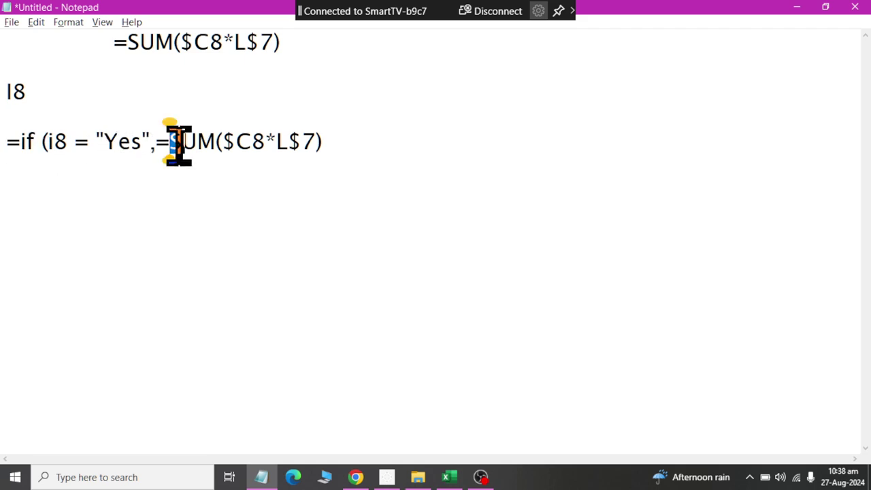
click(13, 142)
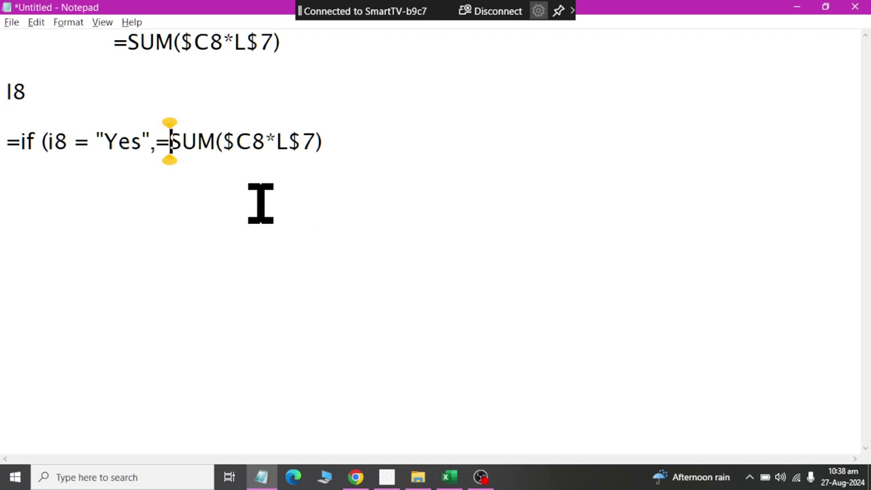
key(BackSpace)
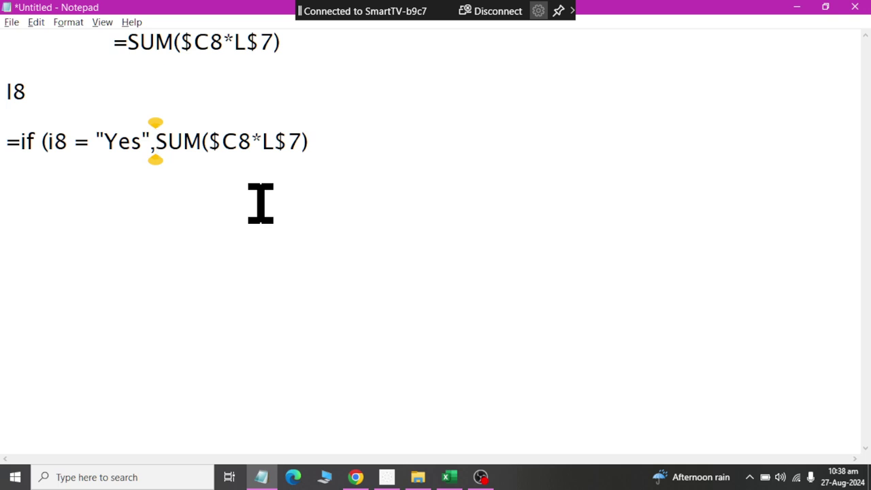
Review the i8 condition and SUM result, then append ,0) as the false value
click(323, 143)
double_click(54, 141)
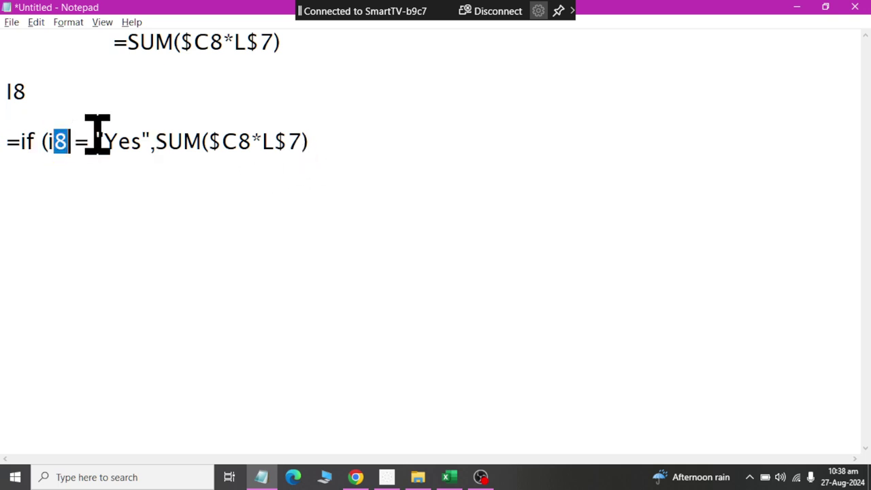
drag(103, 141, 311, 144)
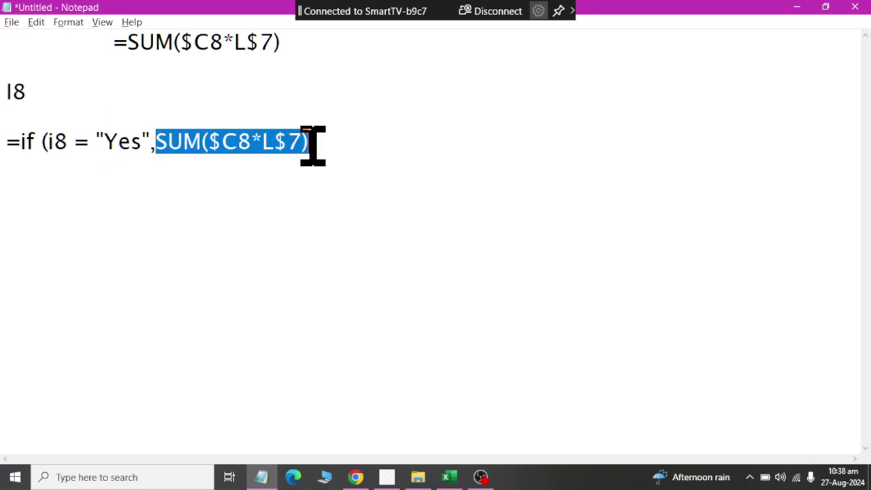
click(321, 142)
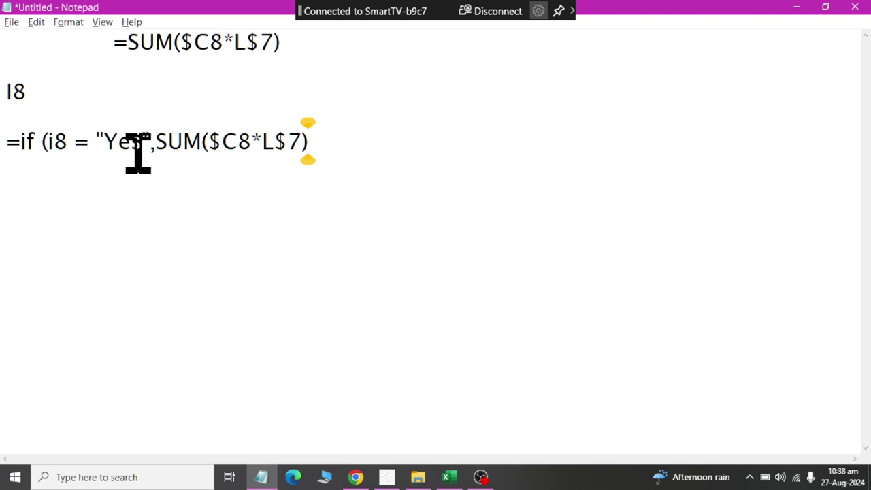
drag(156, 142, 311, 142)
click(310, 141)
text(,)
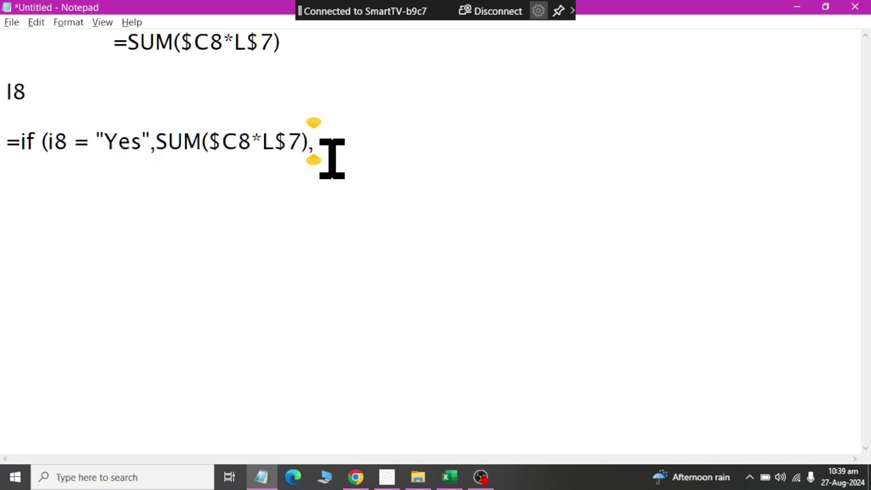
text(0)
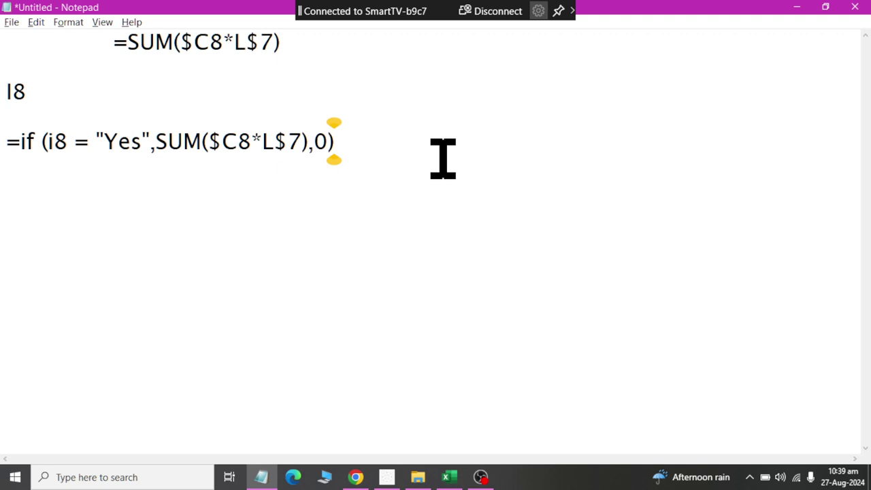
text(=)
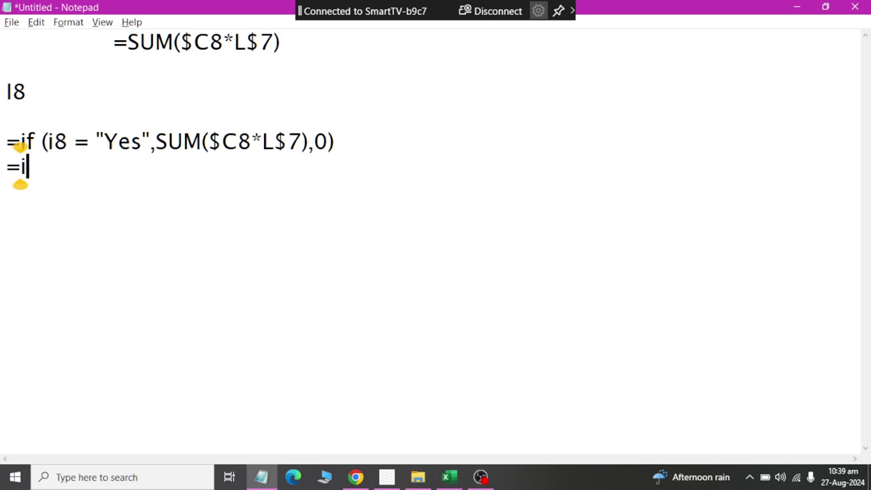
text(if(o)
Type the template =if(condition = "Yes", True, False) below the loan formula
key(BackSpace)
text(con)
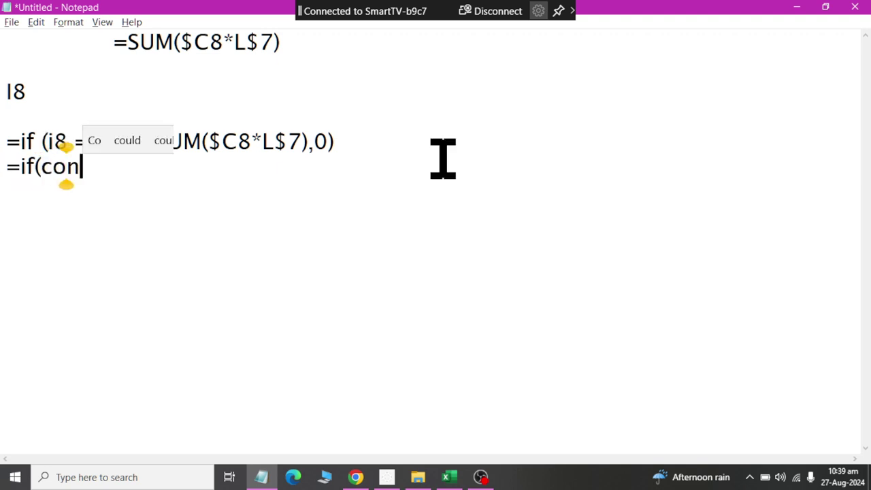
text(if)
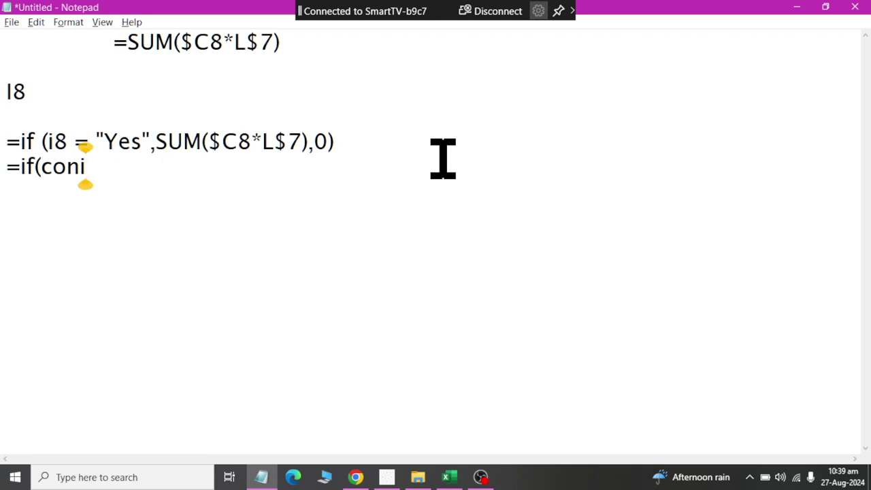
text(dition )
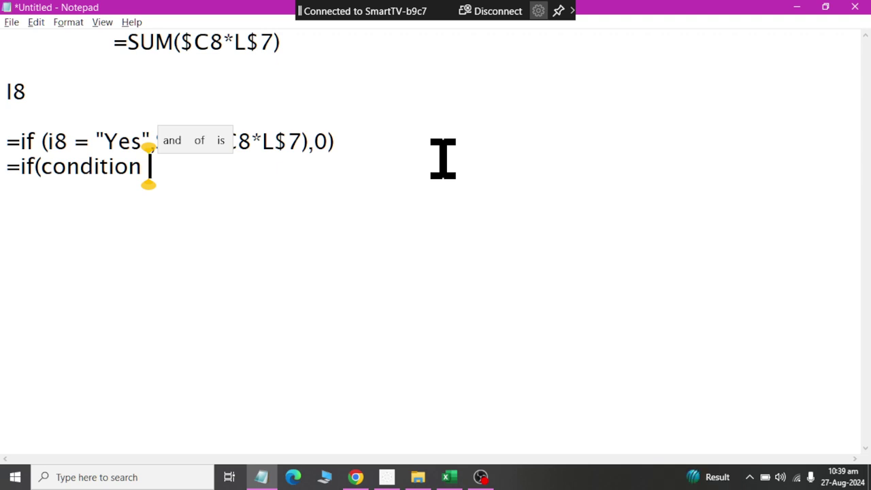
text(=)
text(Yes)
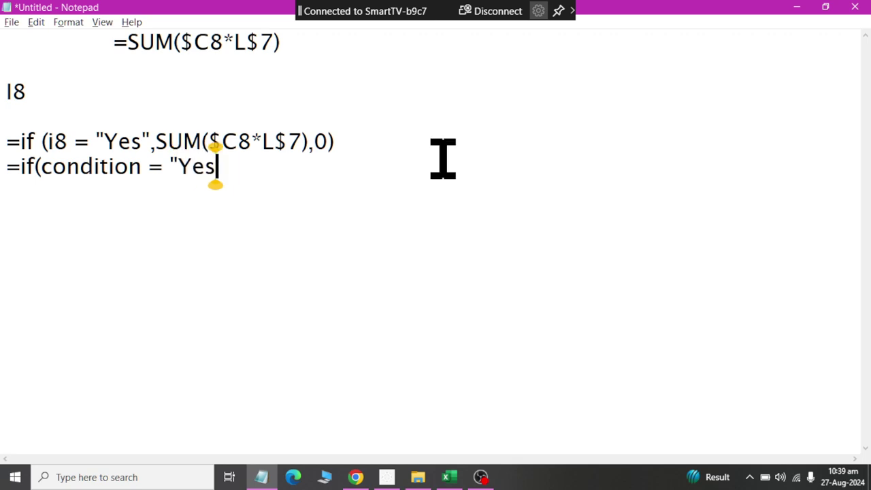
text(", True)
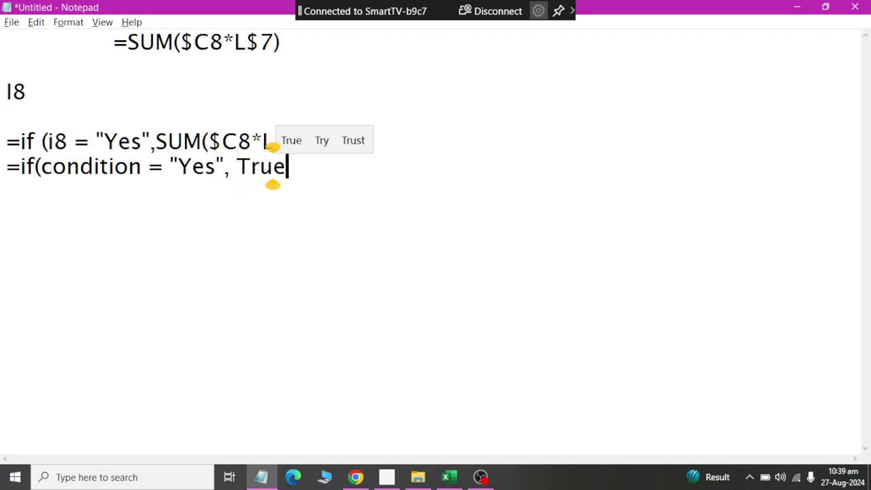
text(, False)
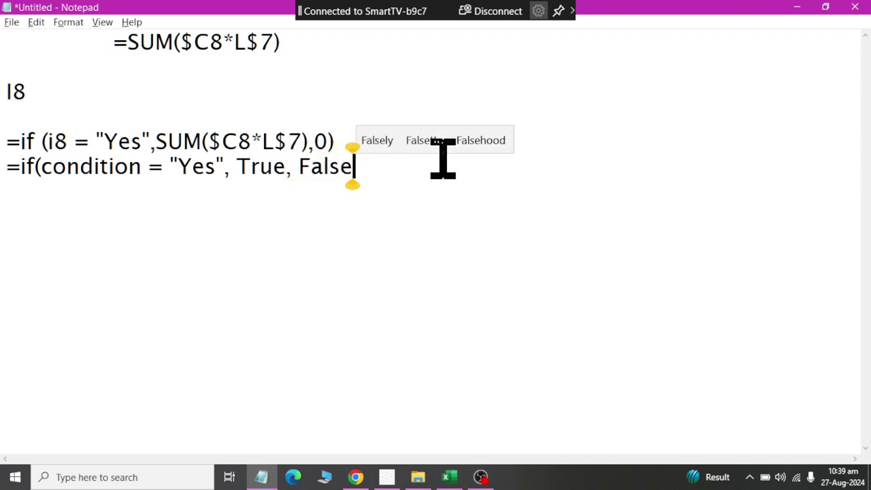
text())
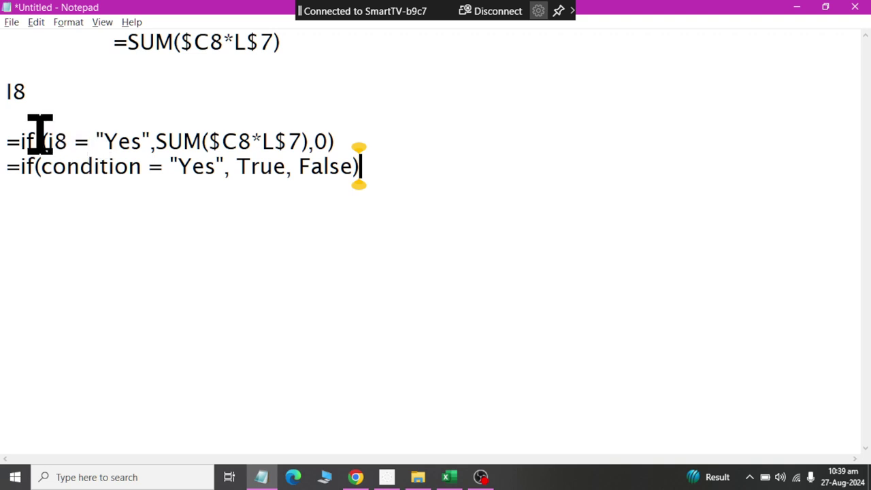
drag(41, 140, 68, 141)
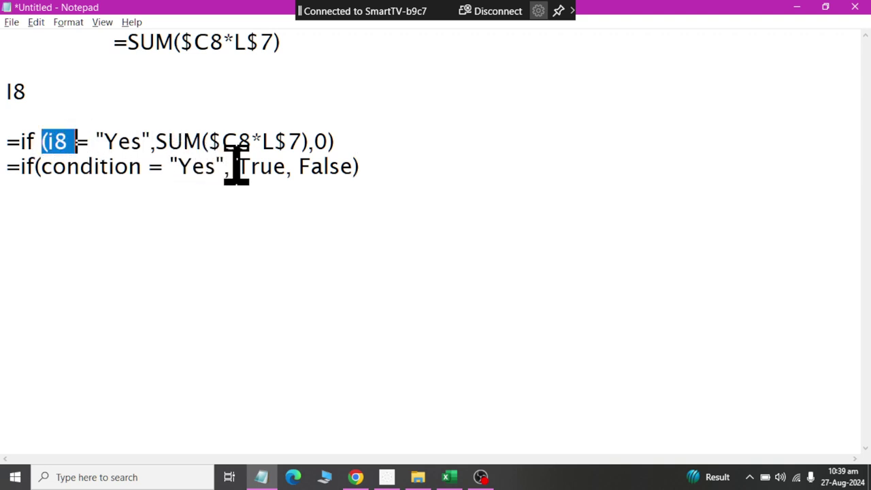
drag(237, 166, 282, 170)
Match the template's True and False to SUM and 0, then select the loan IF formula line
drag(155, 140, 302, 141)
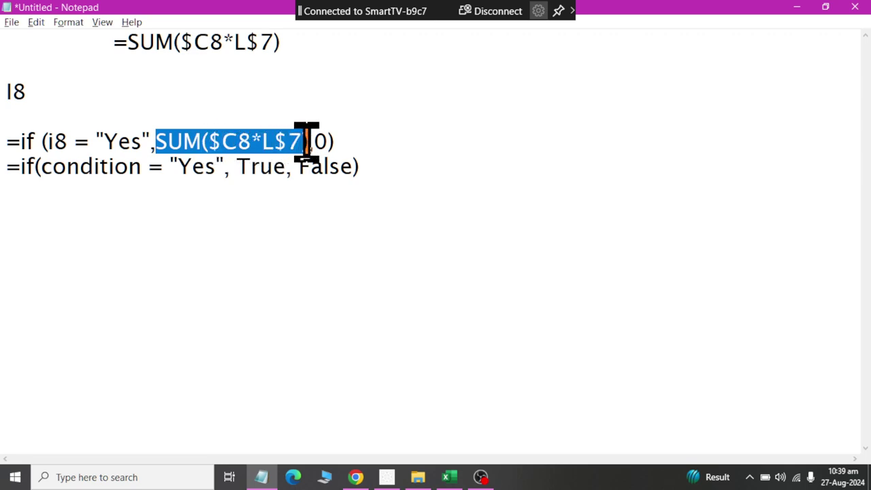
drag(89, 140, 146, 141)
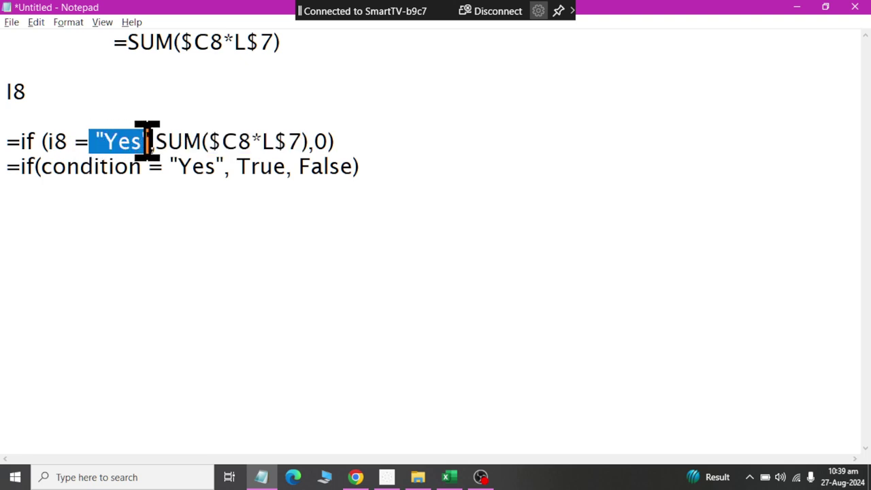
mouse_move(311, 166)
mouse_down()
mouse_move(330, 166)
mouse_move(342, 179)
mouse_up()
drag(314, 141, 324, 142)
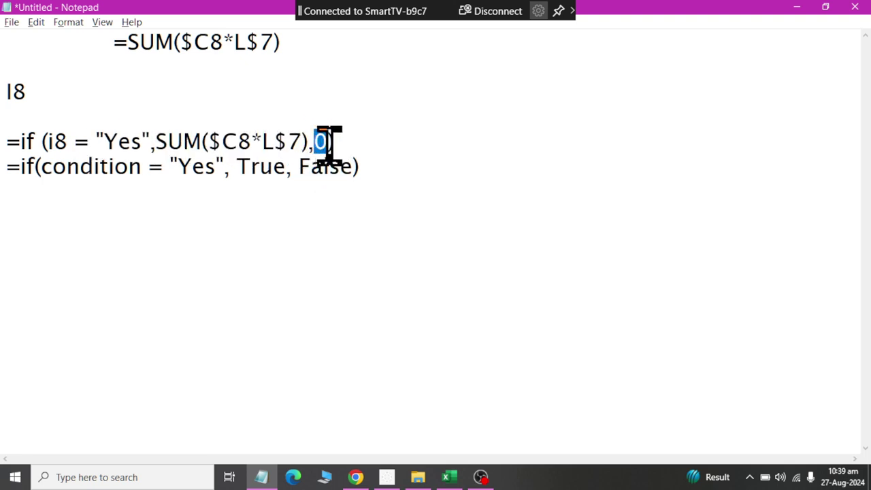
click(324, 157)
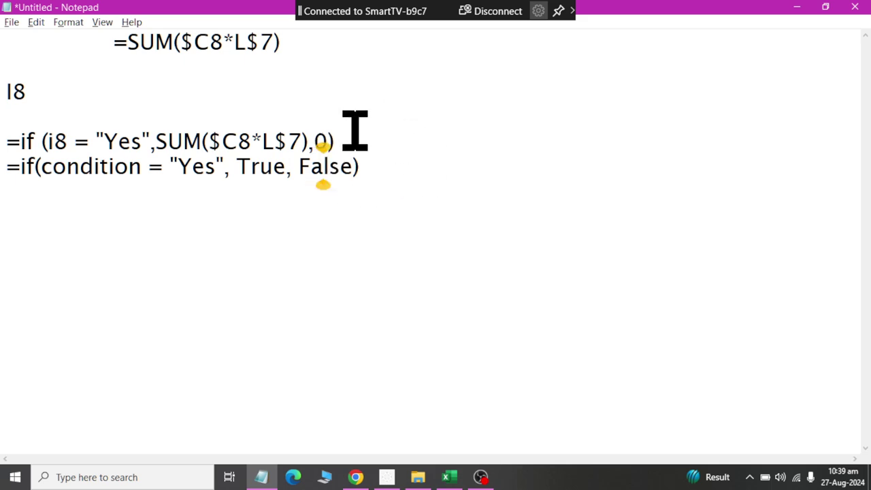
drag(335, 141, 7, 141)
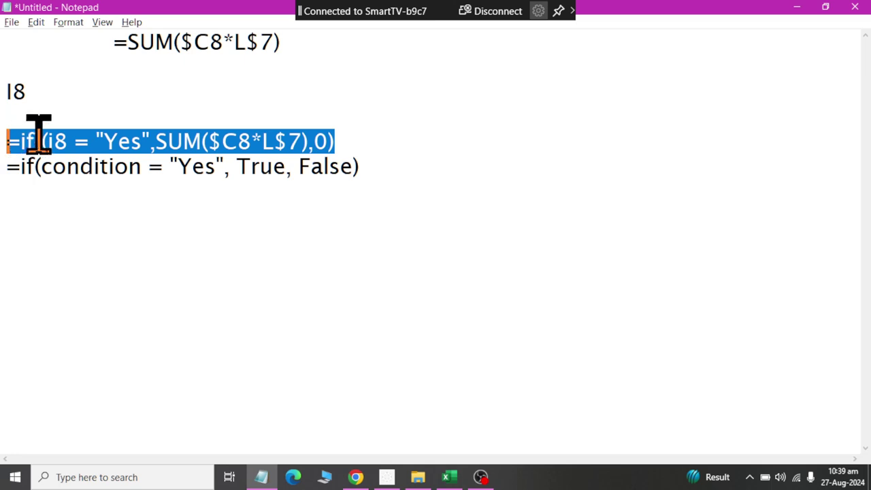
key(alt+Tab)
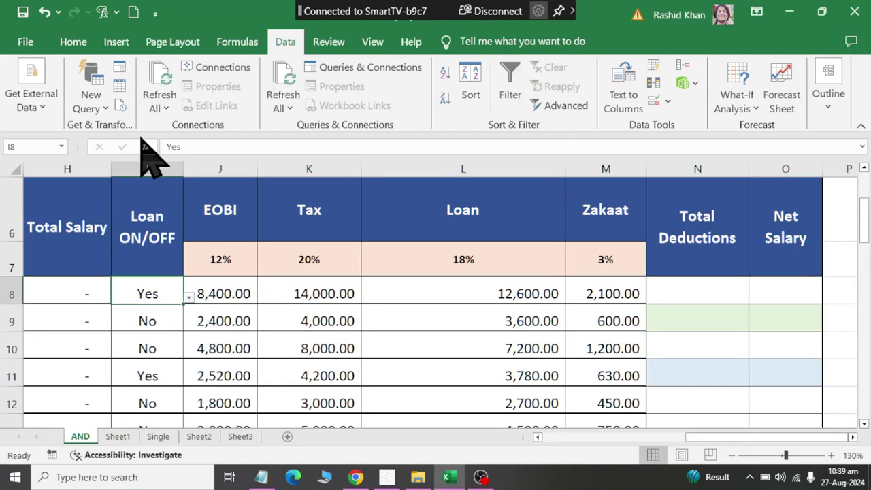
Replace L8's SUM formula with =if (i8 = "Yes",SUM($C8*L$7),0) and accept Excel's correction
click(477, 293)
double_click(523, 293)
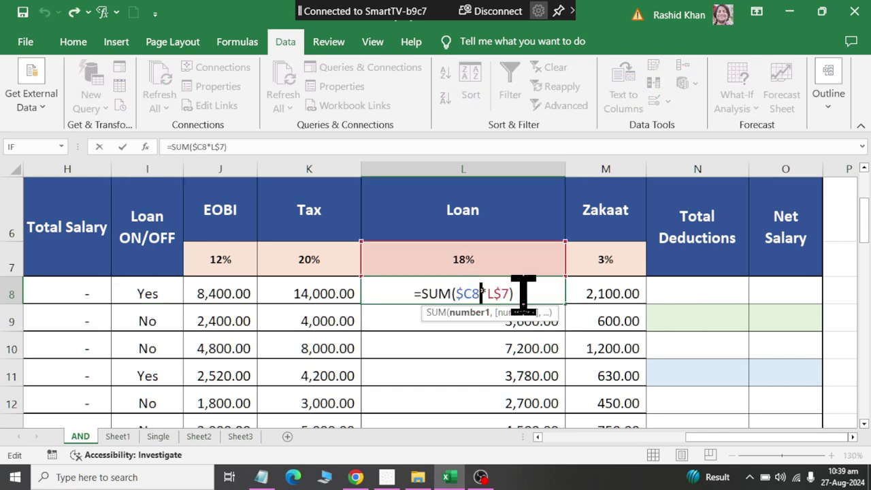
drag(536, 293, 413, 294)
key(ctrl+v)
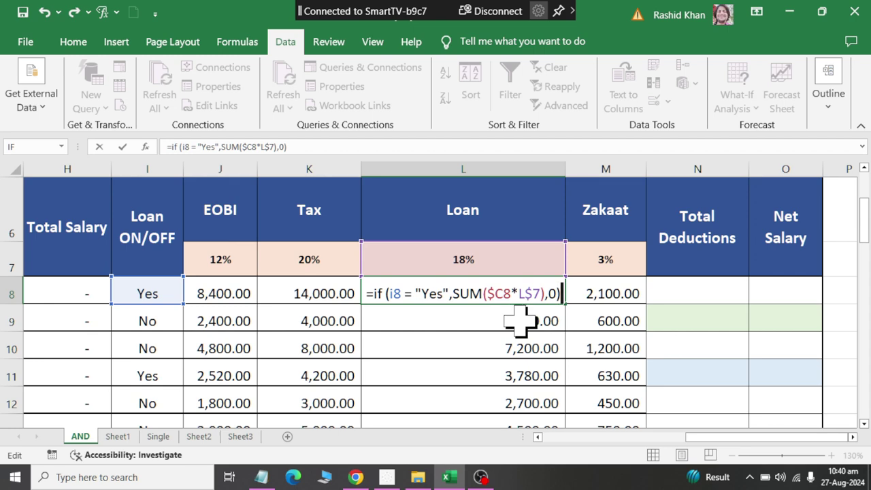
key(Return)
click(414, 286)
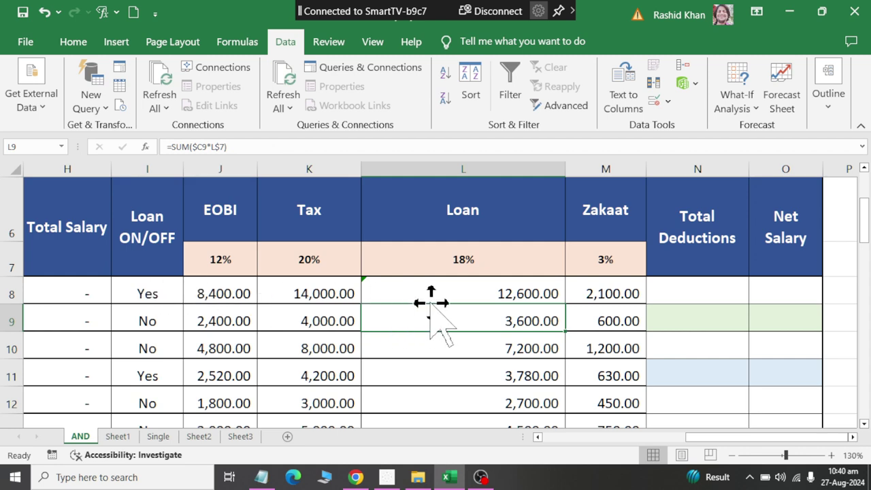
Fill the IF loan formula from L8 down the Loan column to row 49
click(484, 291)
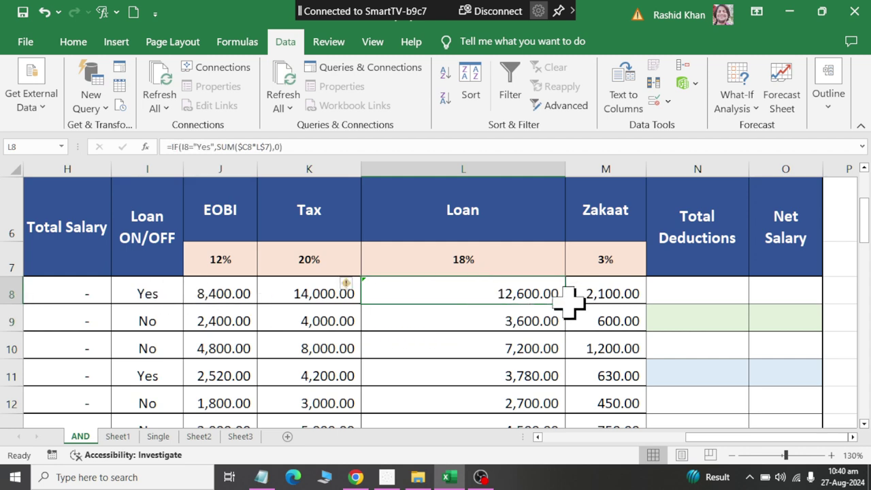
mouse_move(565, 305)
mouse_down()
mouse_move(522, 344)
mouse_move(512, 469)
mouse_move(526, 374)
mouse_move(510, 383)
mouse_up()
scroll(510, 380, up, 4)
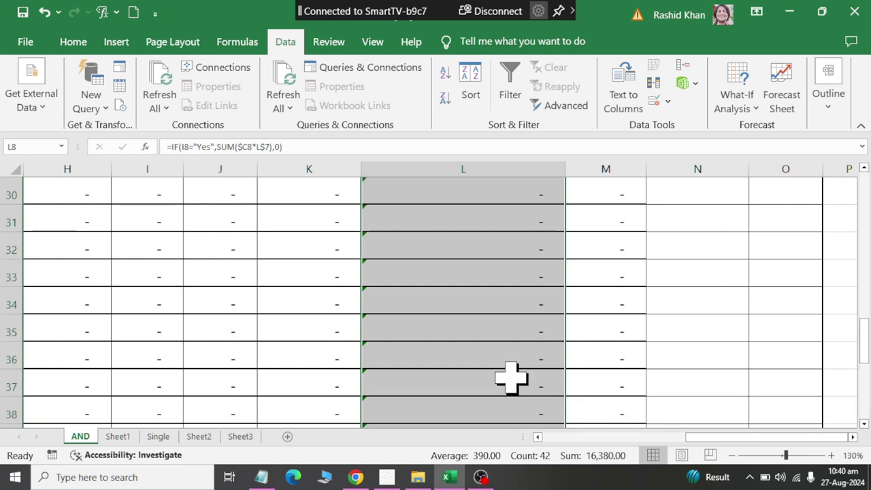
scroll(509, 379, up, 5)
scroll(509, 379, up, 5)
scroll(601, 333, down, 2)
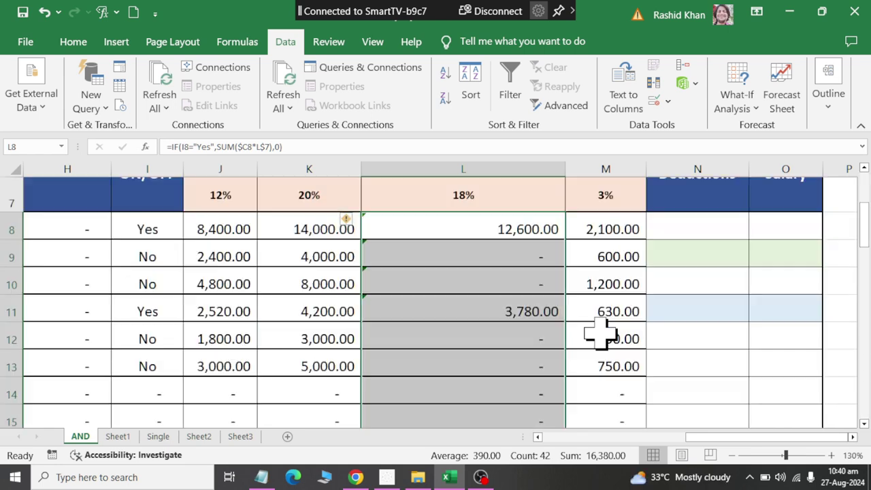
Compare the Loan ON/OFF values in I8 and I9 with the filled formulas in L8 and L9
click(162, 236)
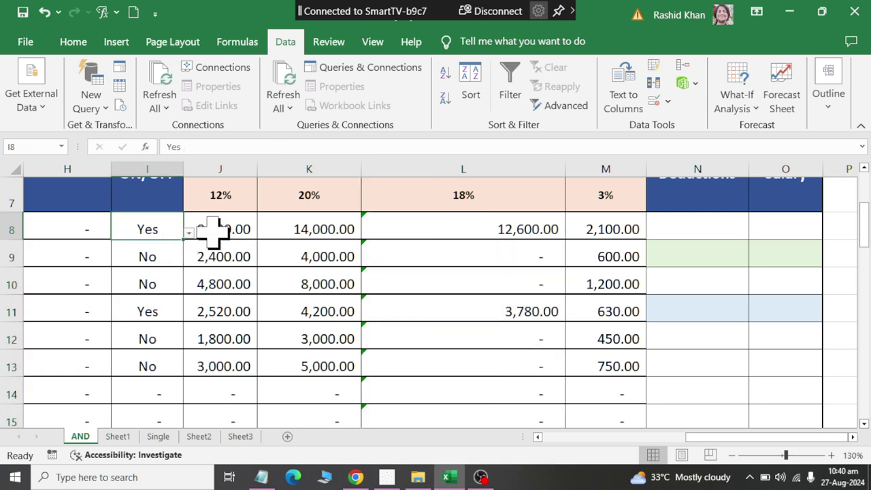
click(540, 231)
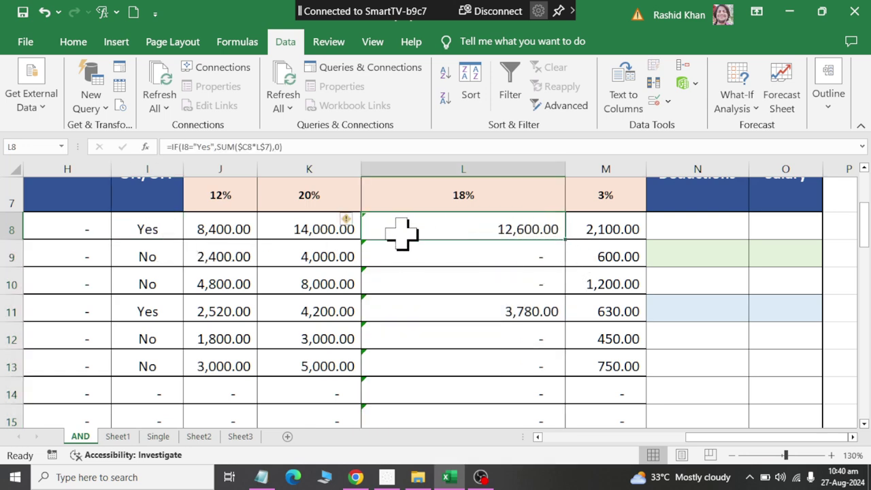
click(136, 256)
click(448, 250)
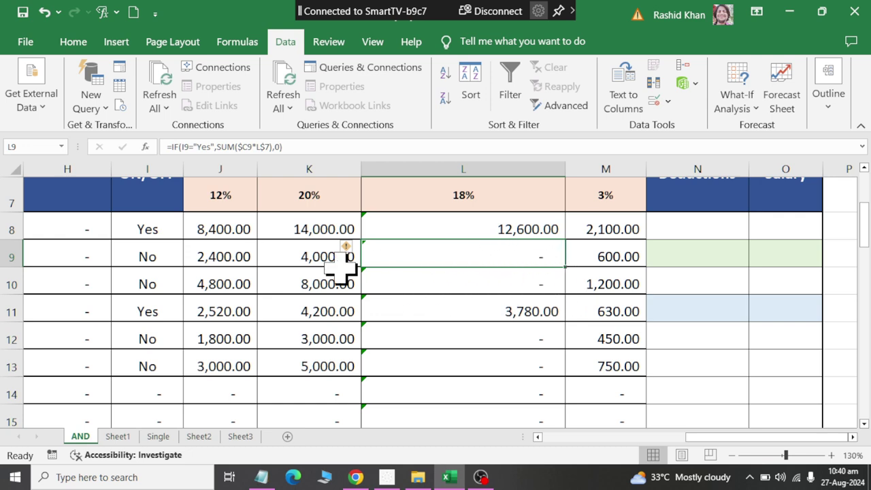
Test the formula by switching I9 to Yes, then back to No
click(151, 255)
click(188, 259)
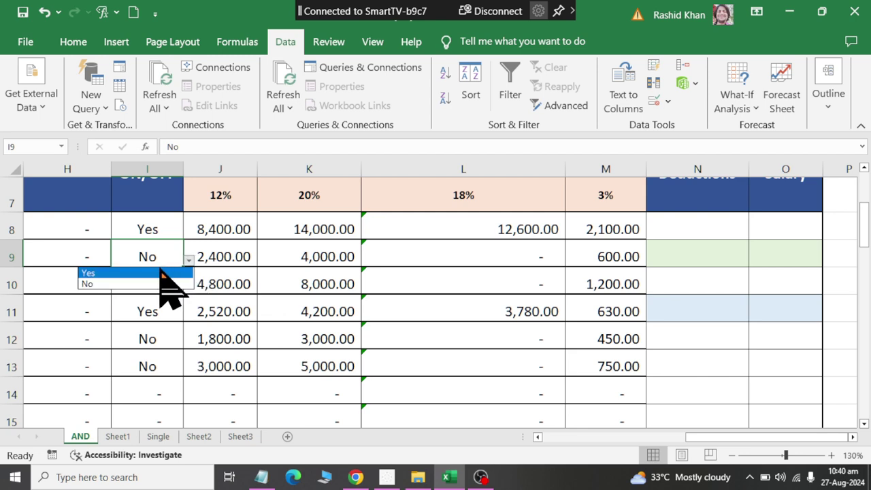
click(125, 273)
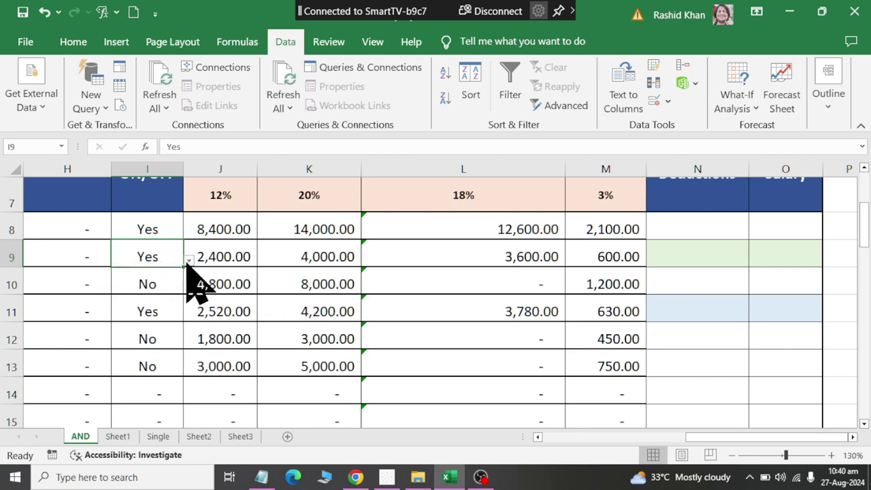
click(189, 260)
click(160, 284)
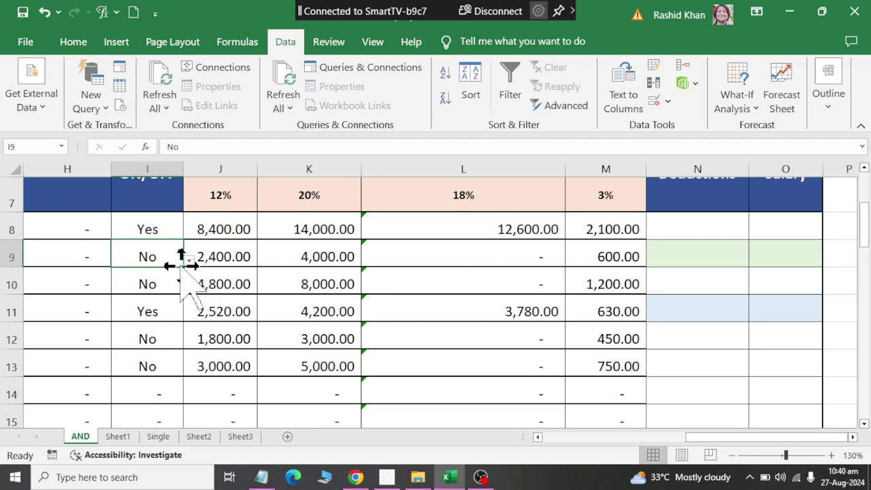
Narrow column L so it still fits amounts like 12,600.00
click(564, 171)
drag(465, 183, 451, 174)
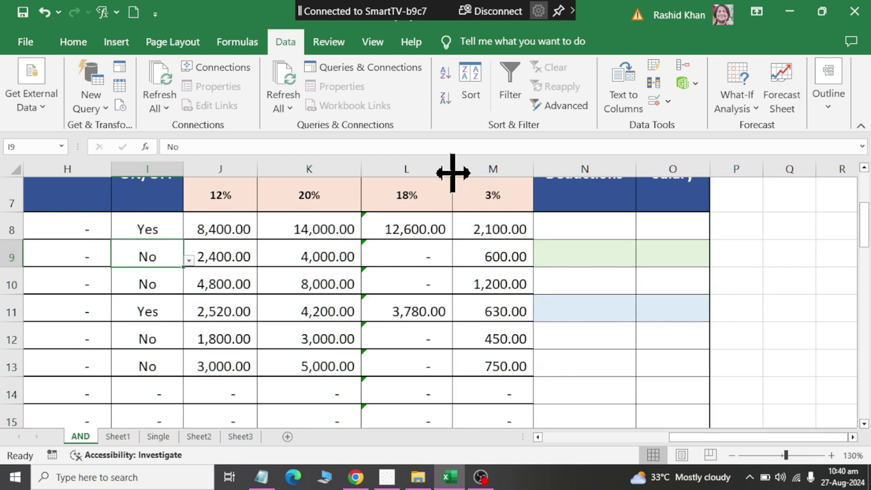
scroll(112, 279, up, 1)
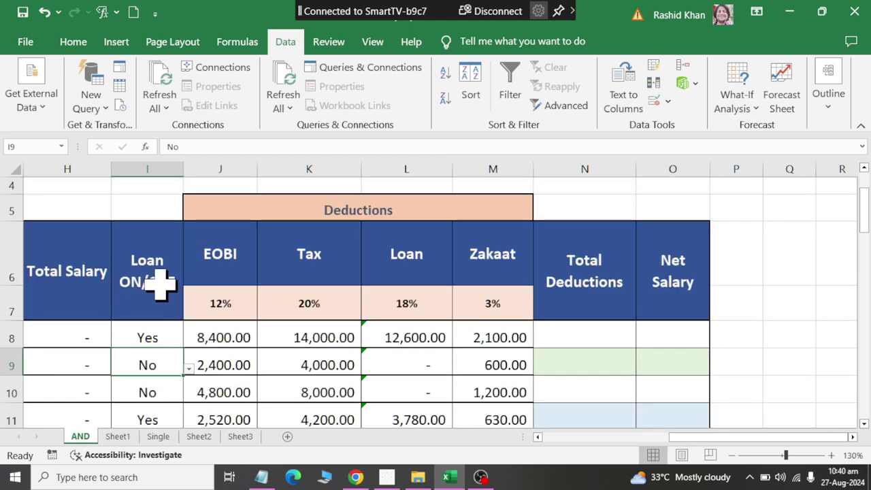